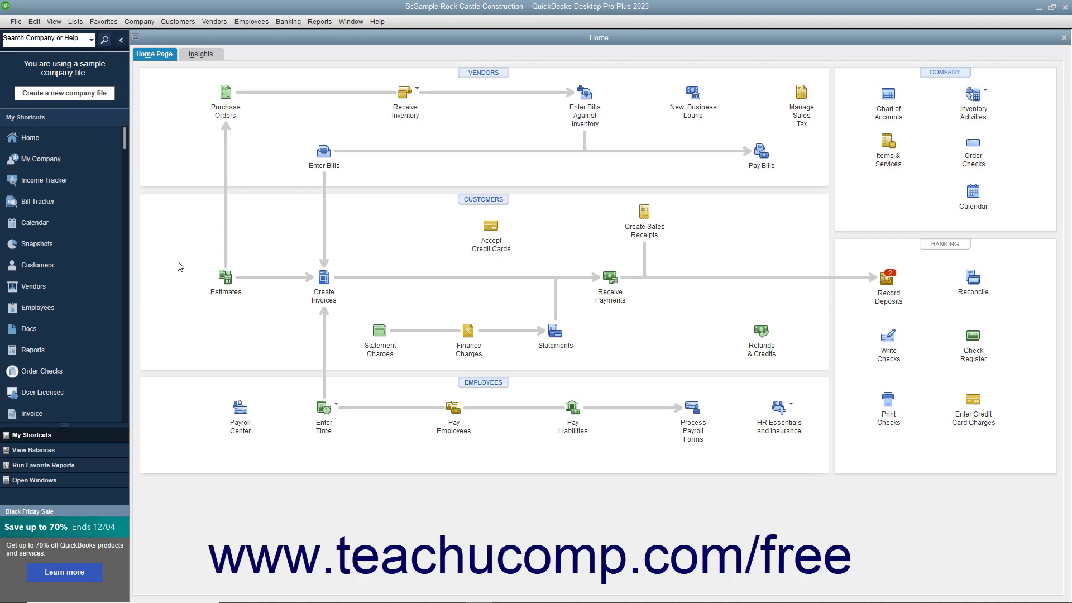
Step: Bring up the company-wide Payments preferences
left_click(36, 23)
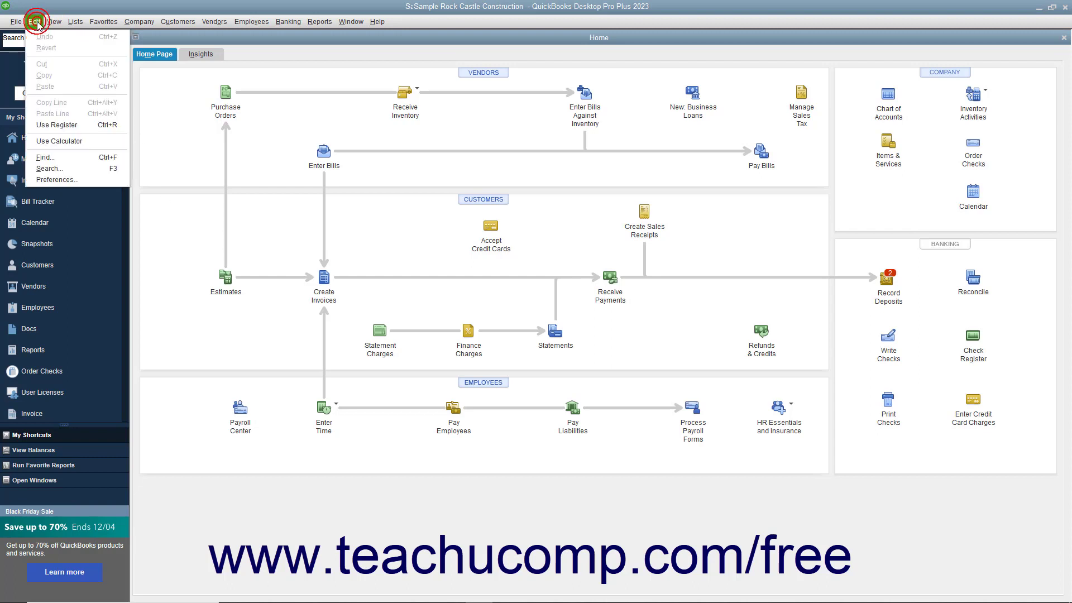
left_click(68, 182)
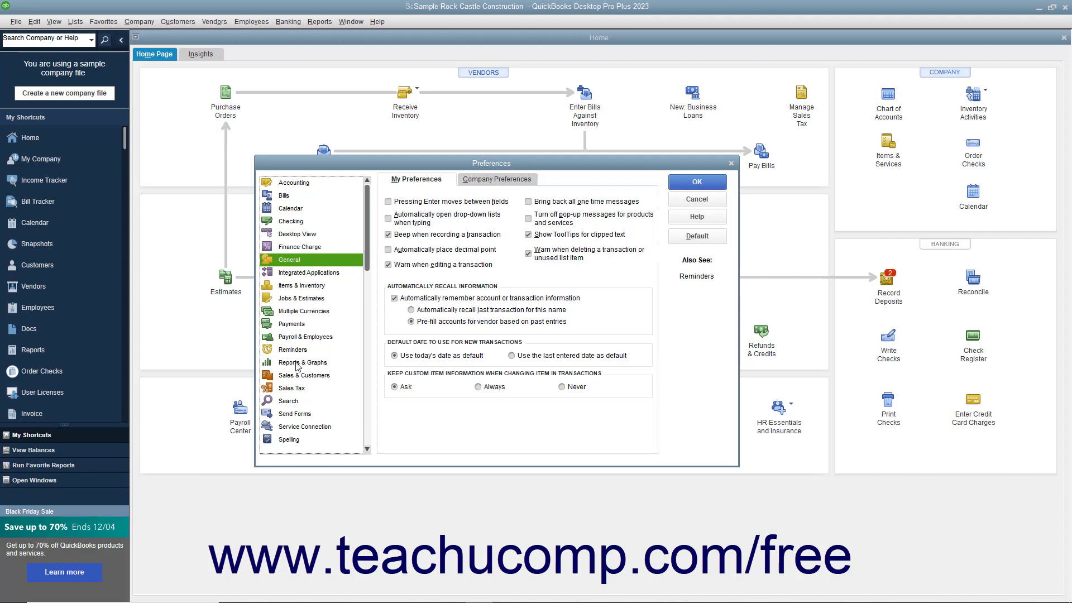
left_click(303, 329)
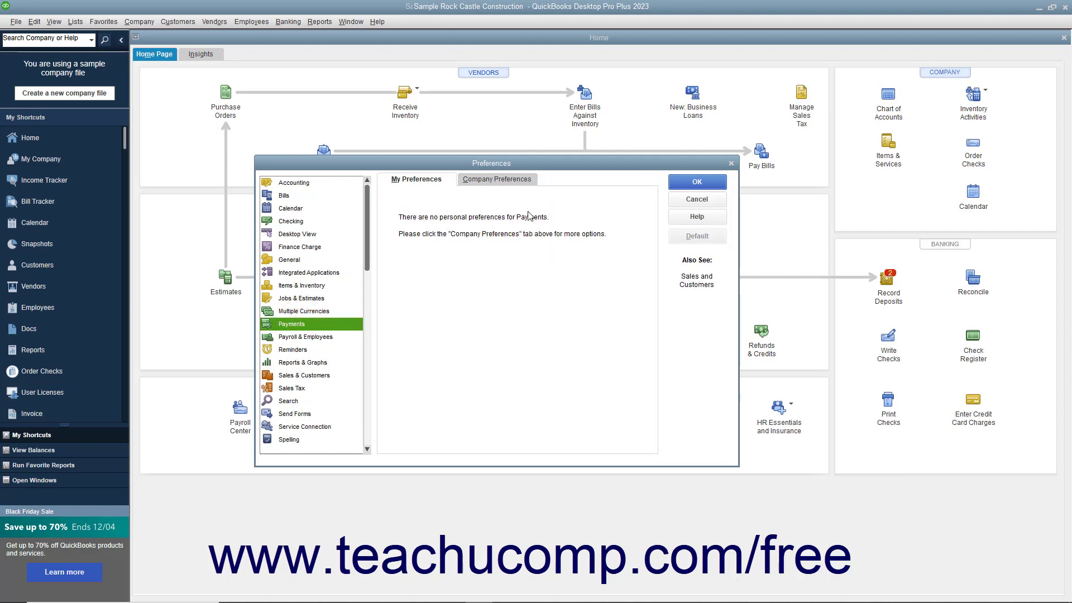
left_click(511, 180)
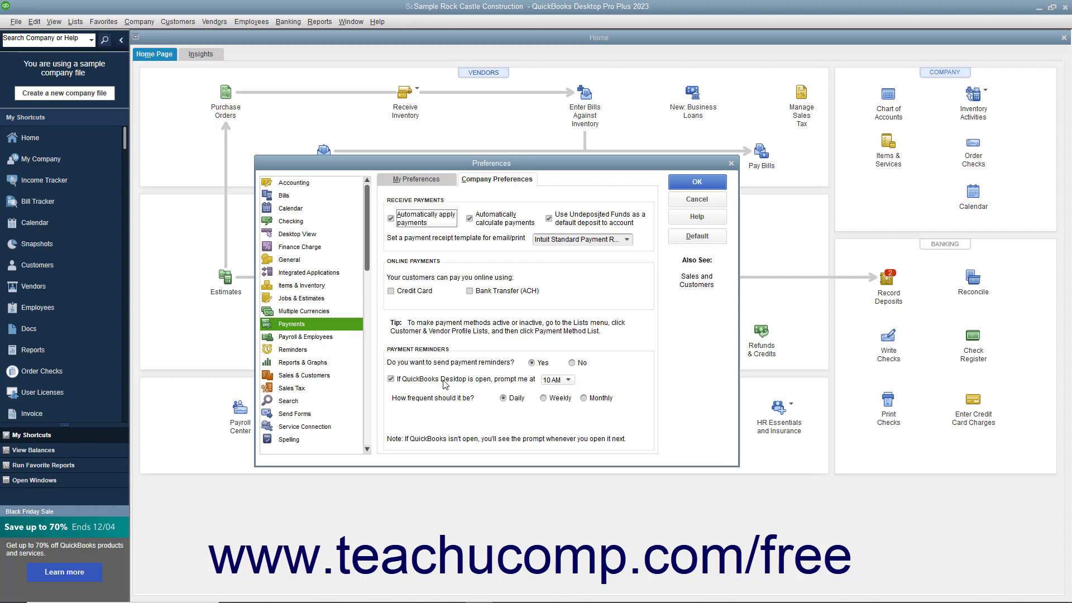
Step: Keep payment reminders prompted daily at 10 AM after trying weekly and monthly
left_click(553, 401)
left_click(585, 400)
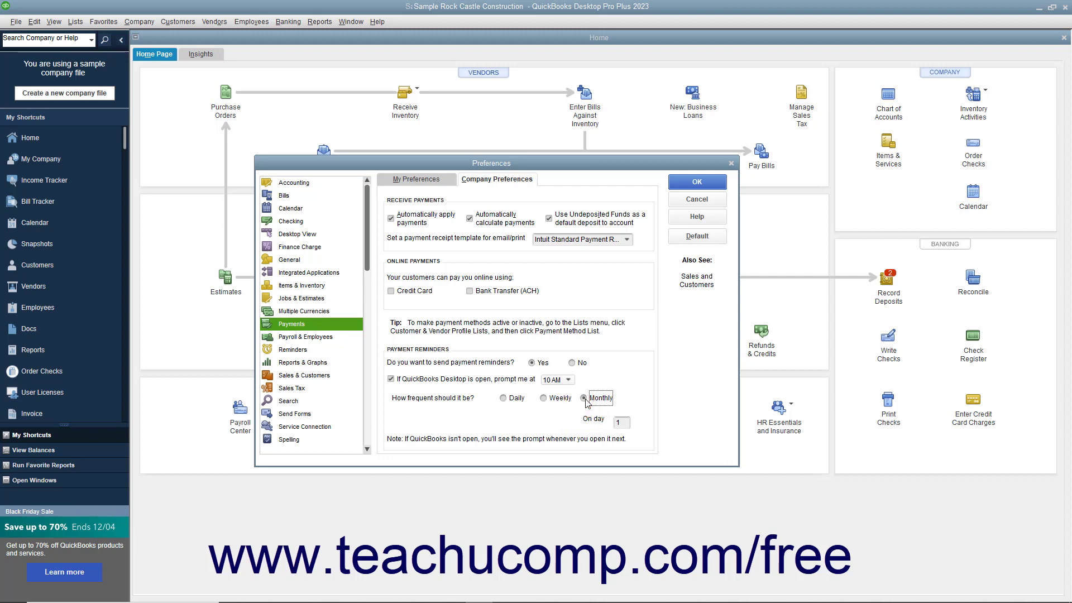
left_click(509, 399)
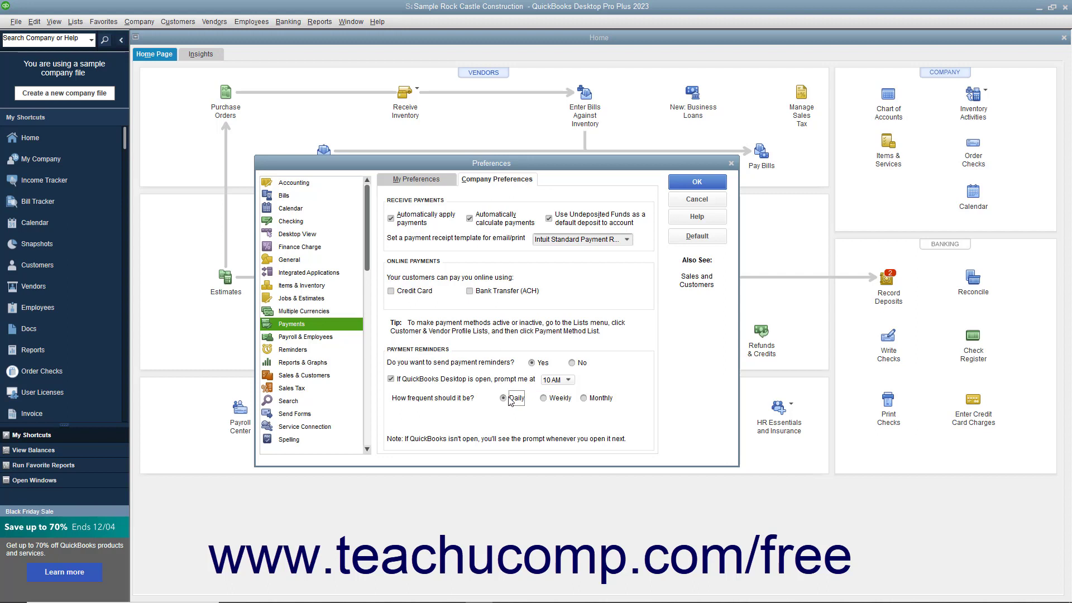
left_click(399, 382)
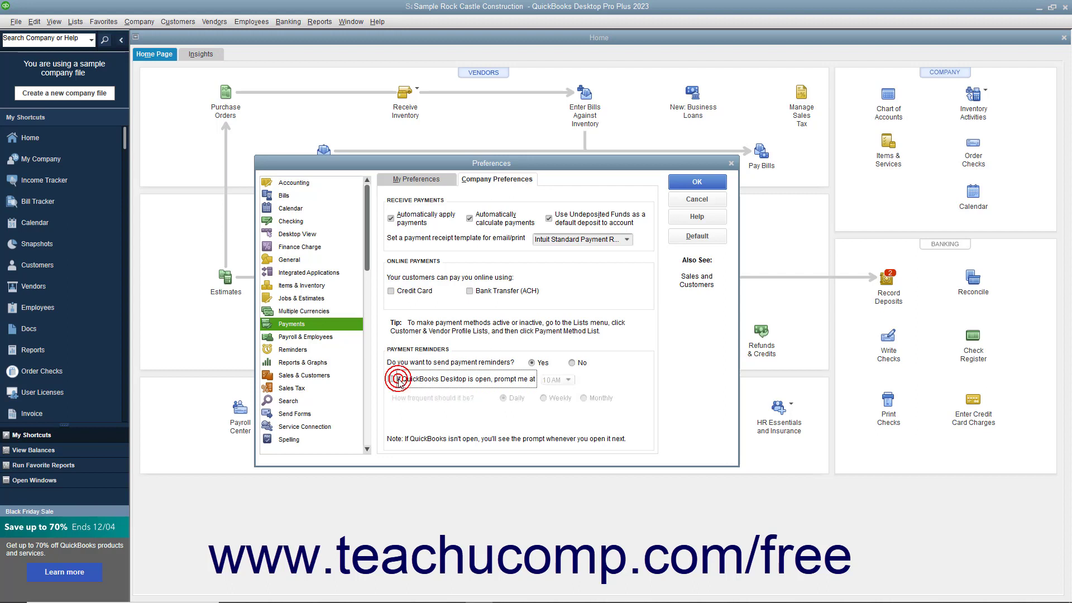
left_click(400, 382)
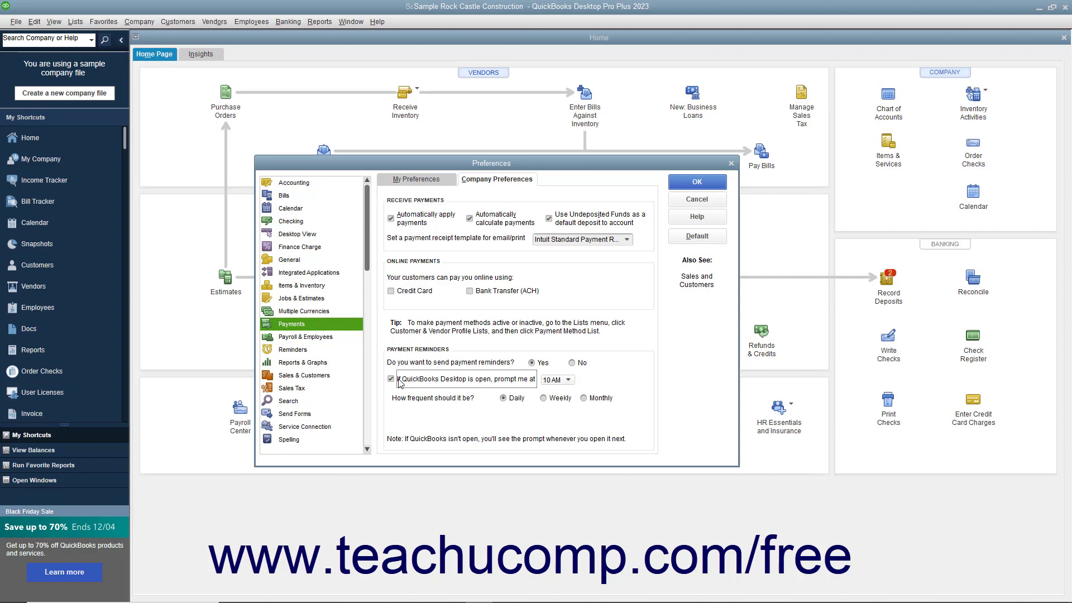
left_click(320, 419)
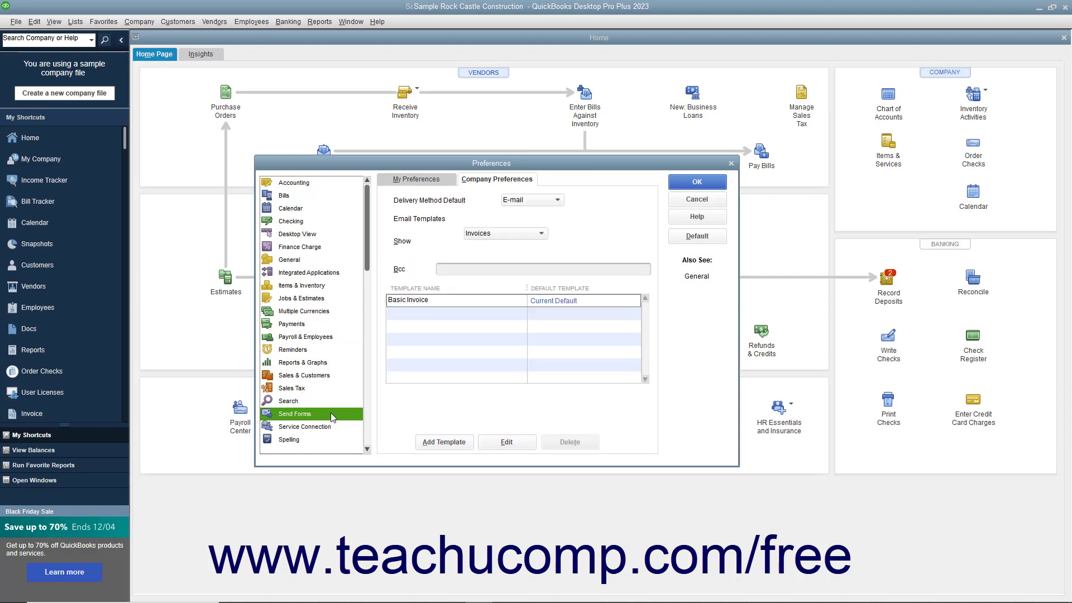
Step: Review the Send Forms My Preferences tab, then accept and close Preferences
left_click(428, 180)
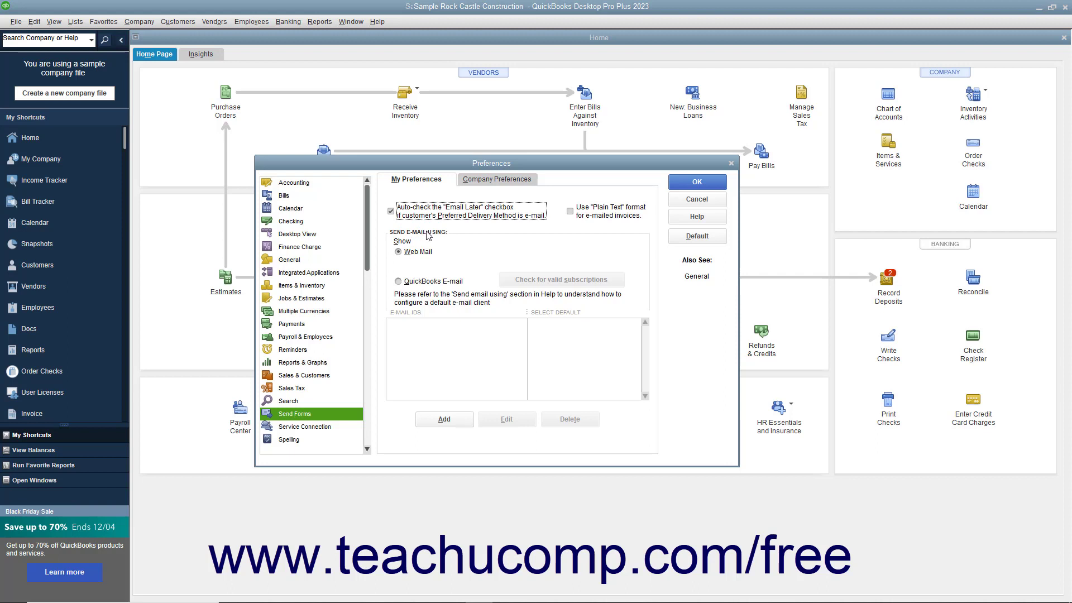
left_click(681, 182)
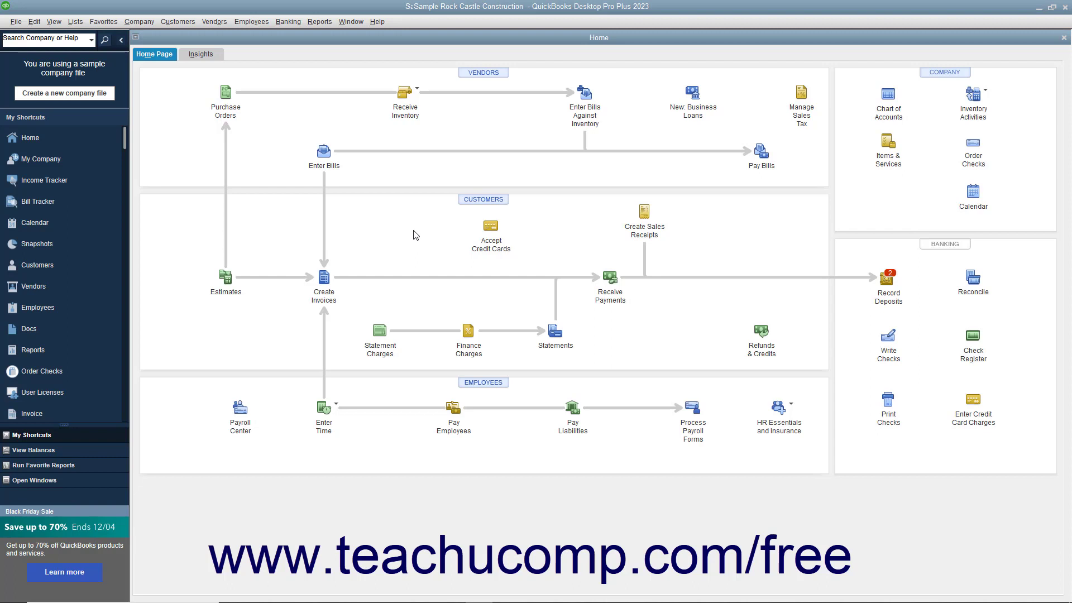
left_click(186, 24)
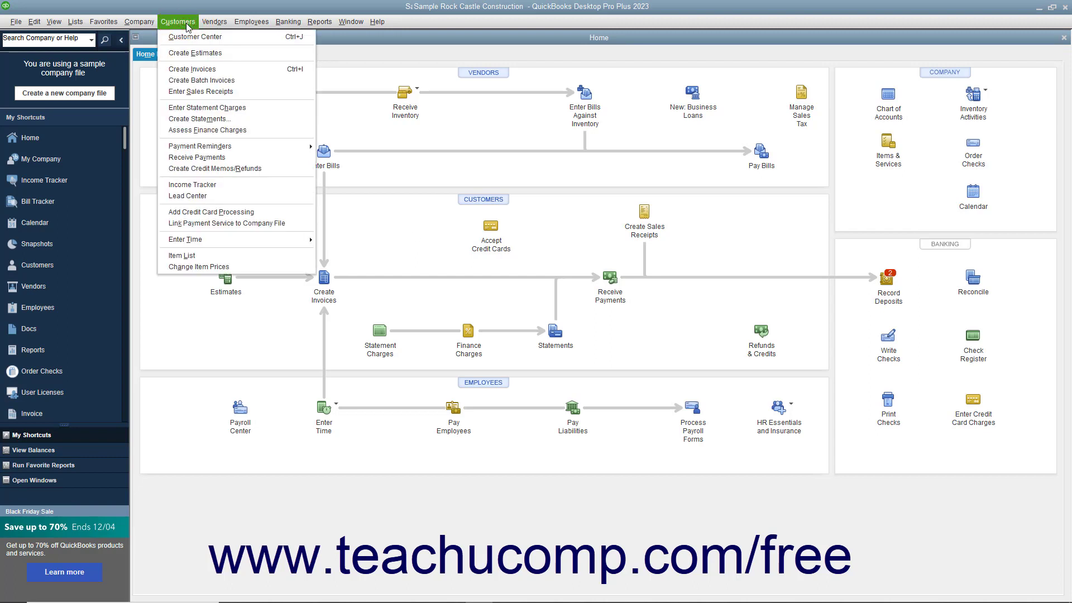
Step: Start a new schedule from Schedule Payment Reminders
mouse_move(215, 148)
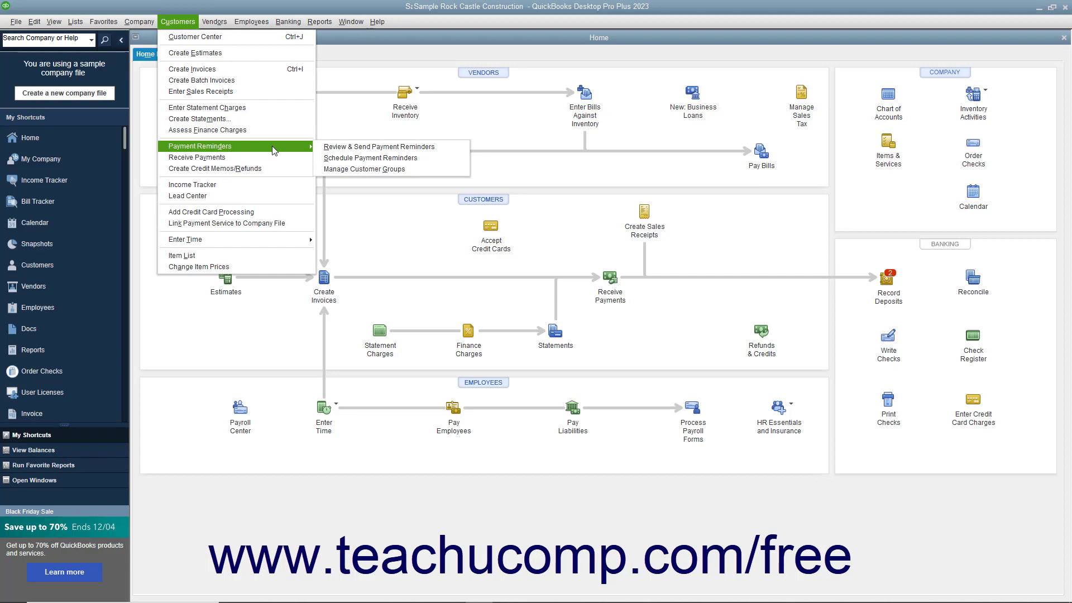
left_click(351, 159)
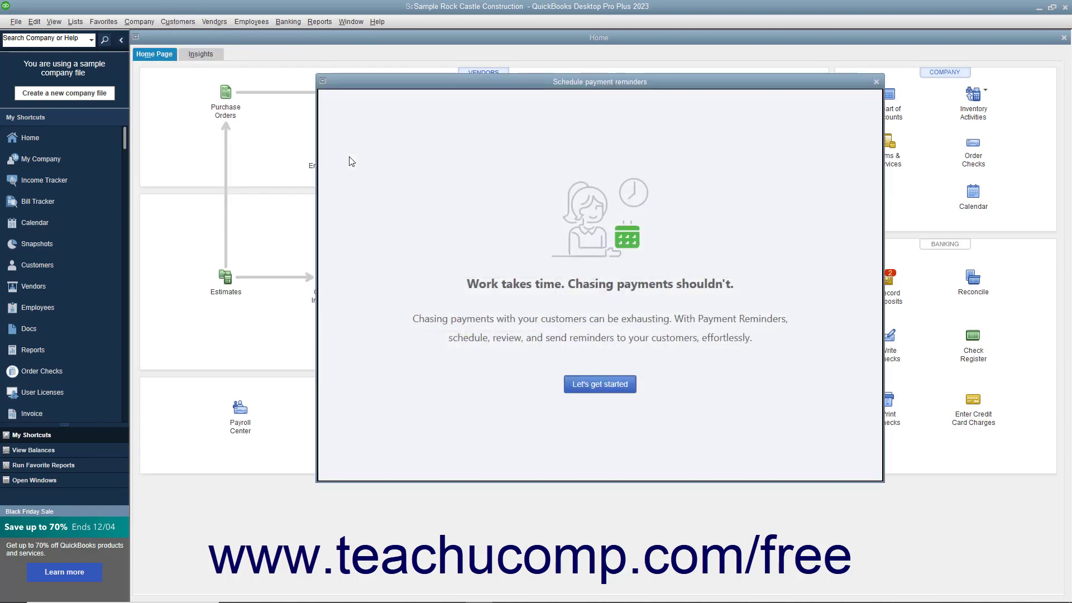
left_click(595, 386)
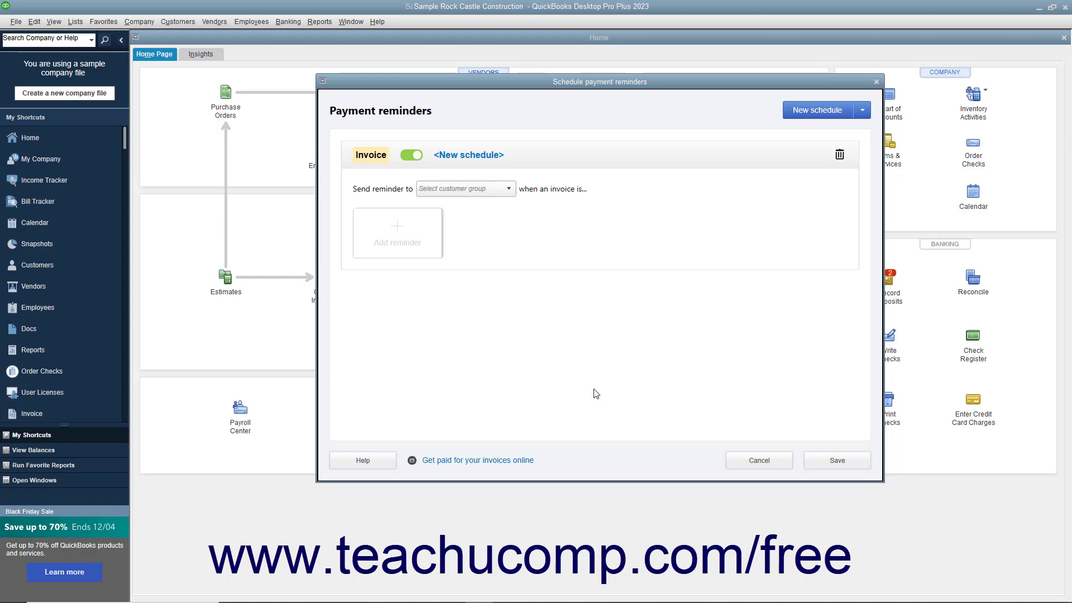
Step: Name the schedule 'Current Invoices' and add a new customer group from its dropdown
left_click(478, 157)
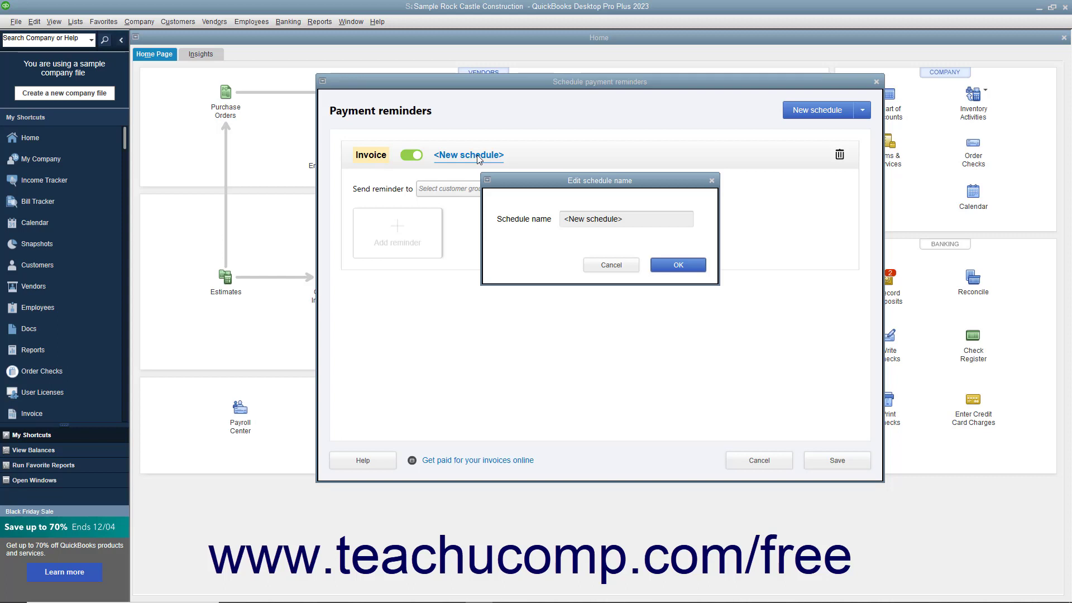
left_click(644, 218)
type("Current Invoices")
left_click(664, 267)
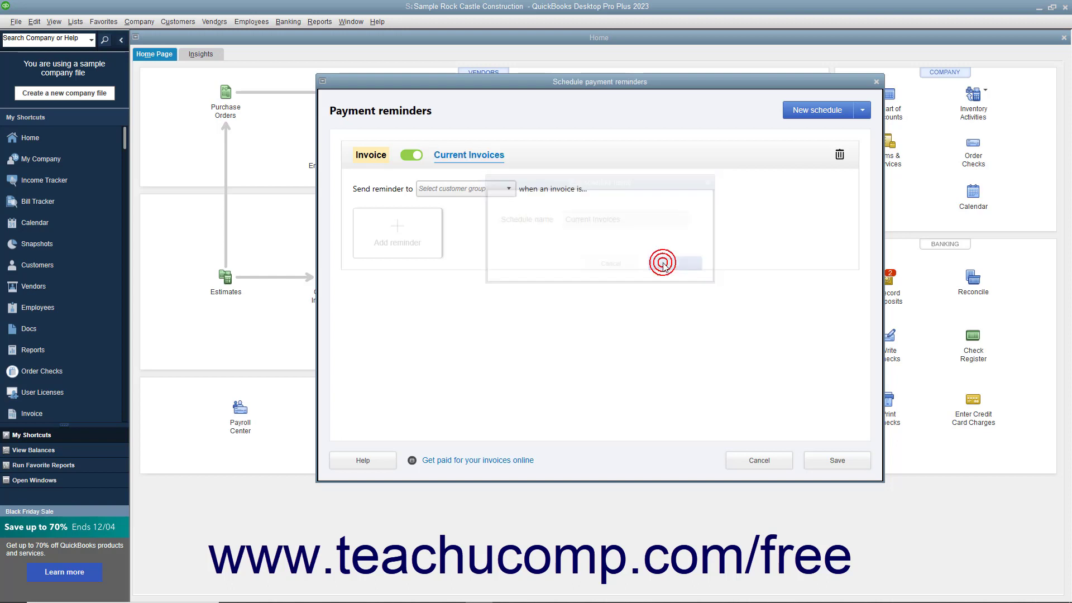
left_click(508, 189)
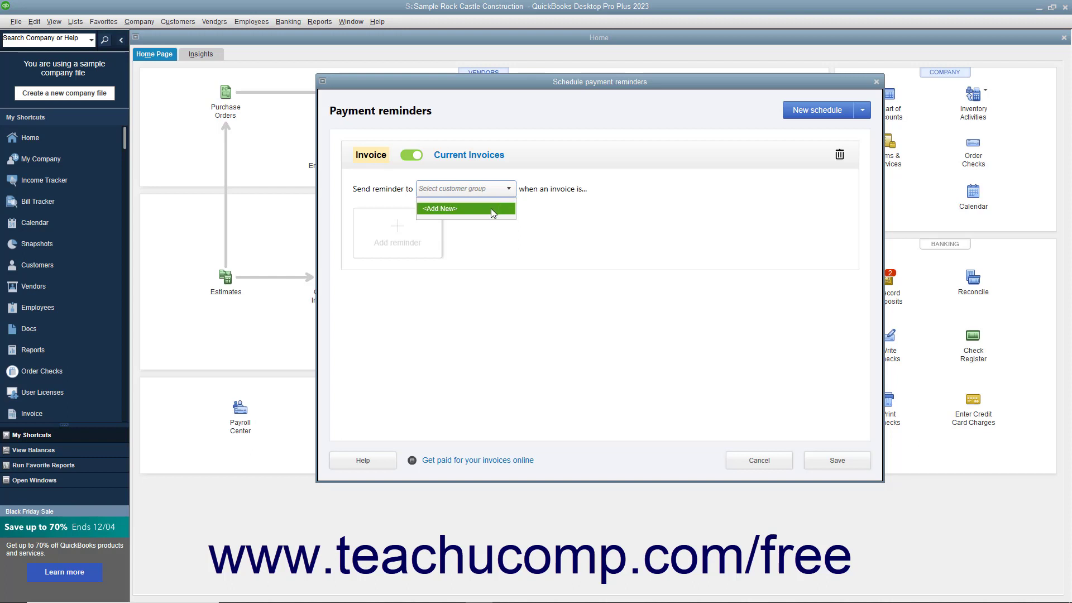
left_click(491, 210)
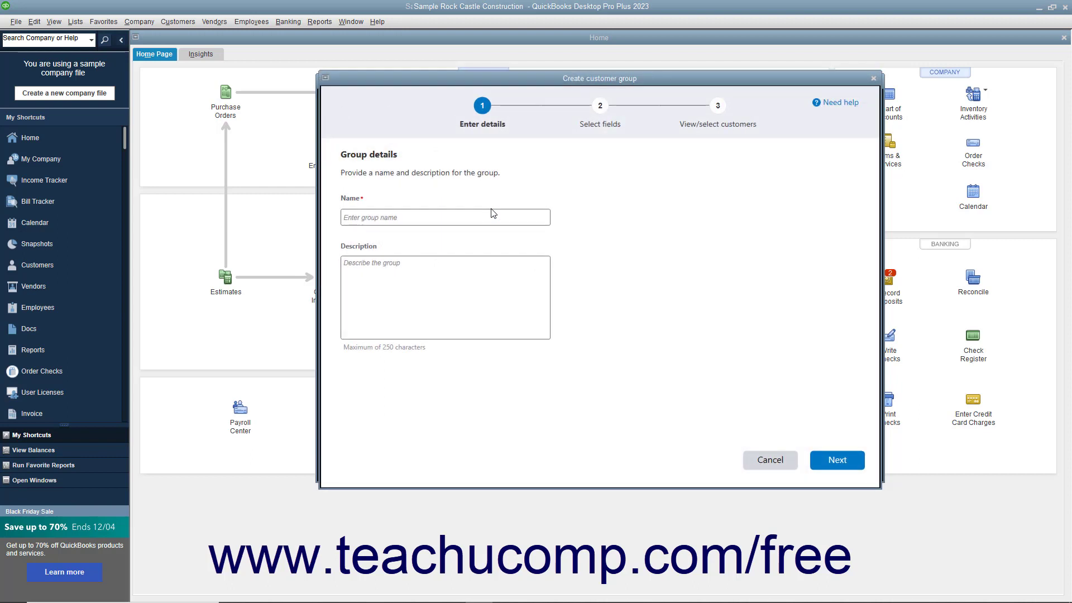
Step: Name the new customer group 'All customers' and continue to field selection
left_click(488, 219)
left_click(488, 219)
type("All customers")
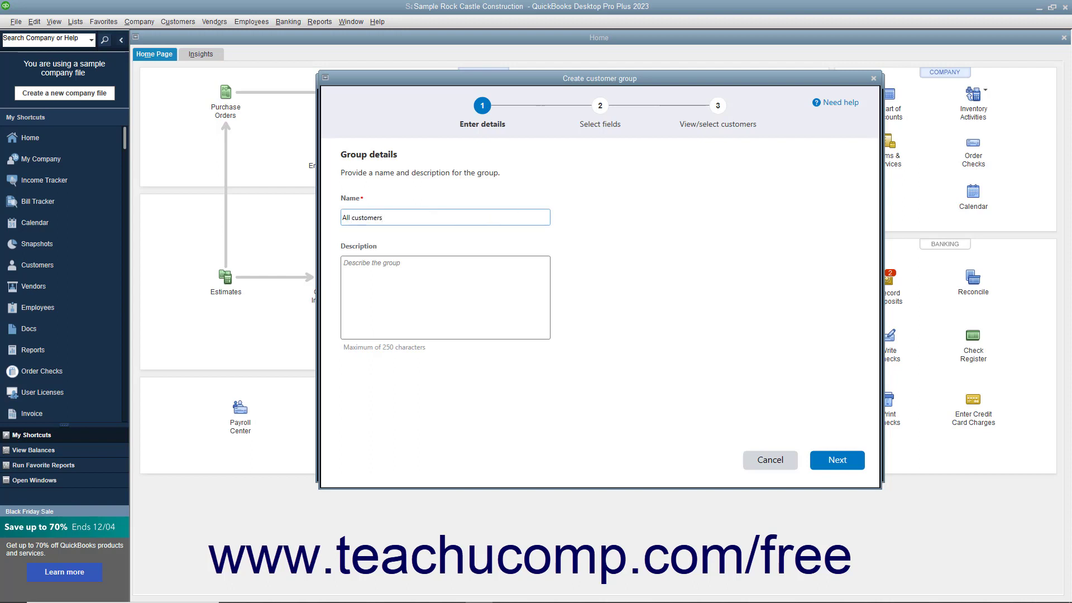
left_click(484, 277)
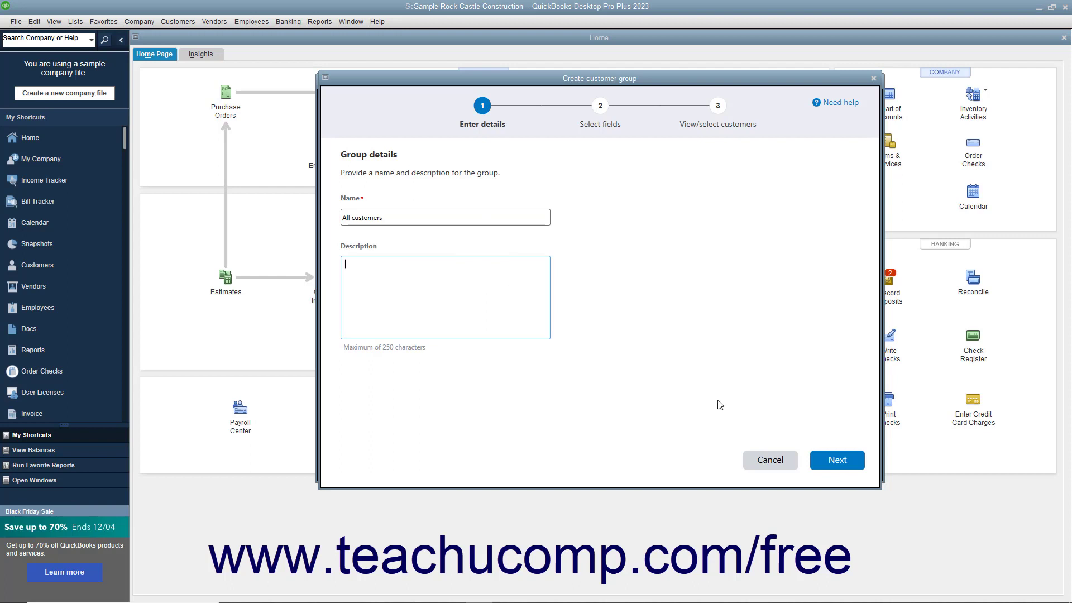
left_click(836, 460)
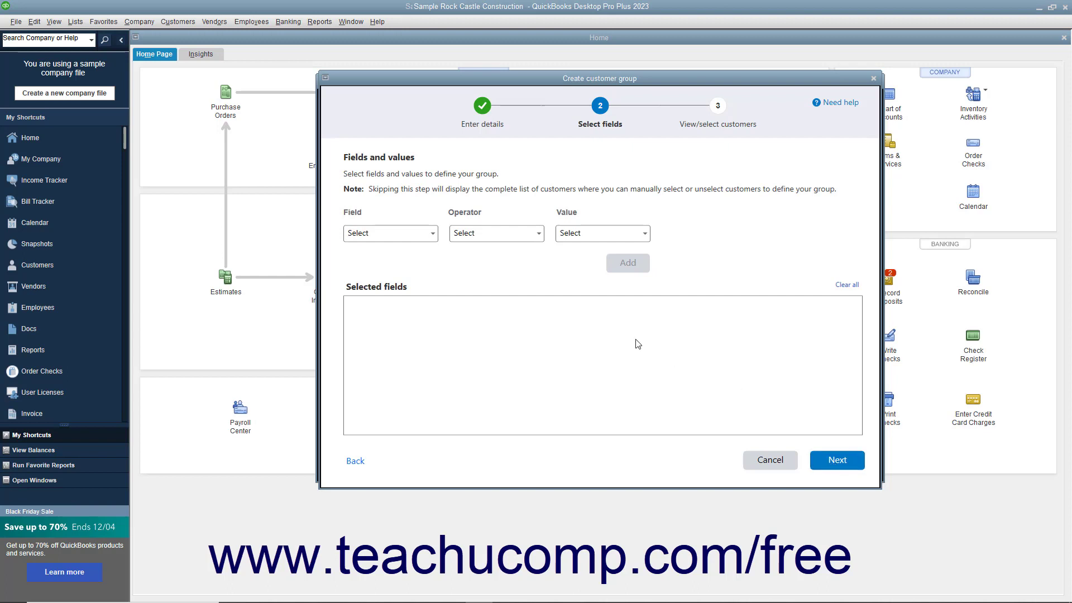
Step: Look through the Field, Operator and Value lists without choosing anything
left_click(433, 234)
left_click(433, 234)
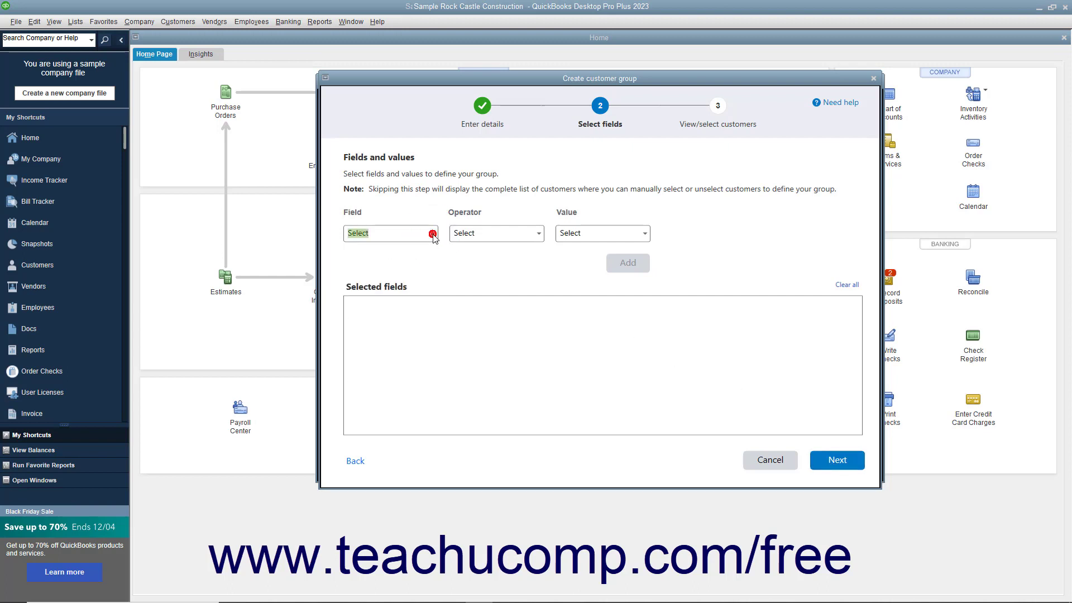
left_click(539, 234)
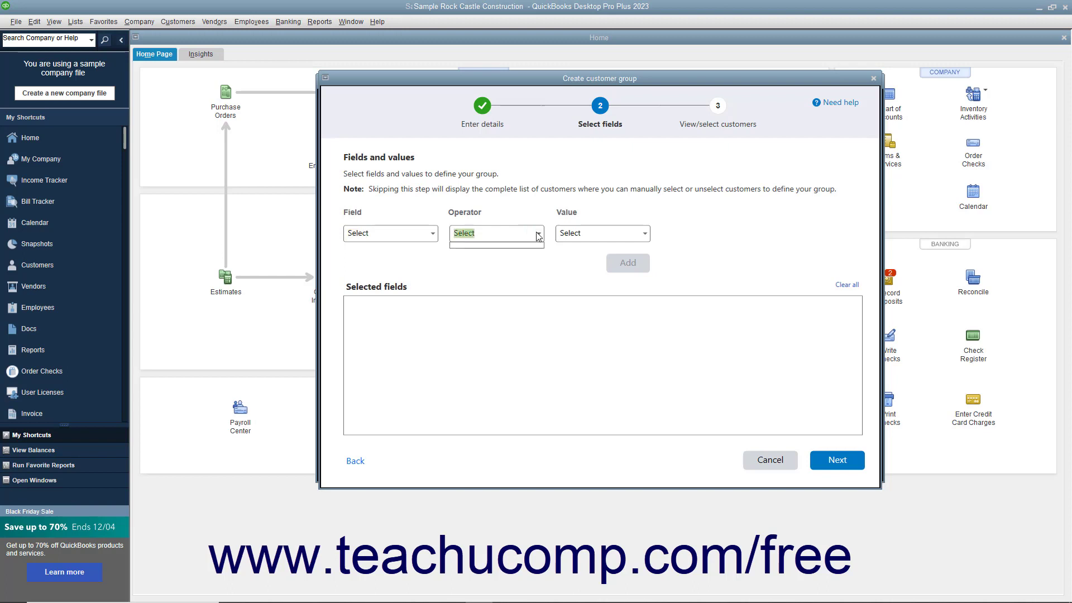
left_click(536, 233)
left_click(644, 233)
left_click(645, 232)
left_click(629, 263)
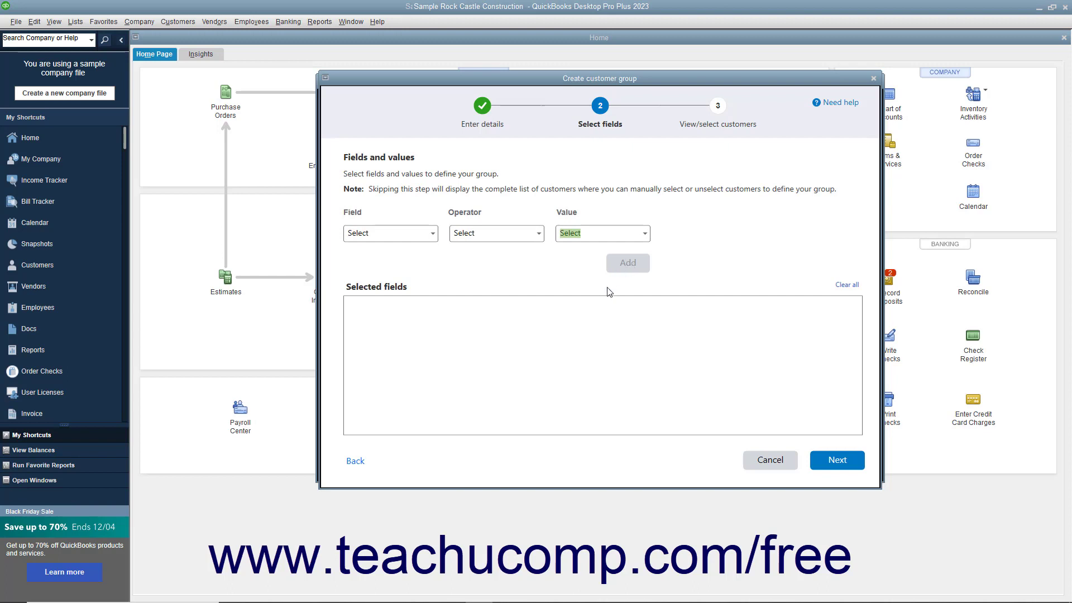
left_click(556, 314)
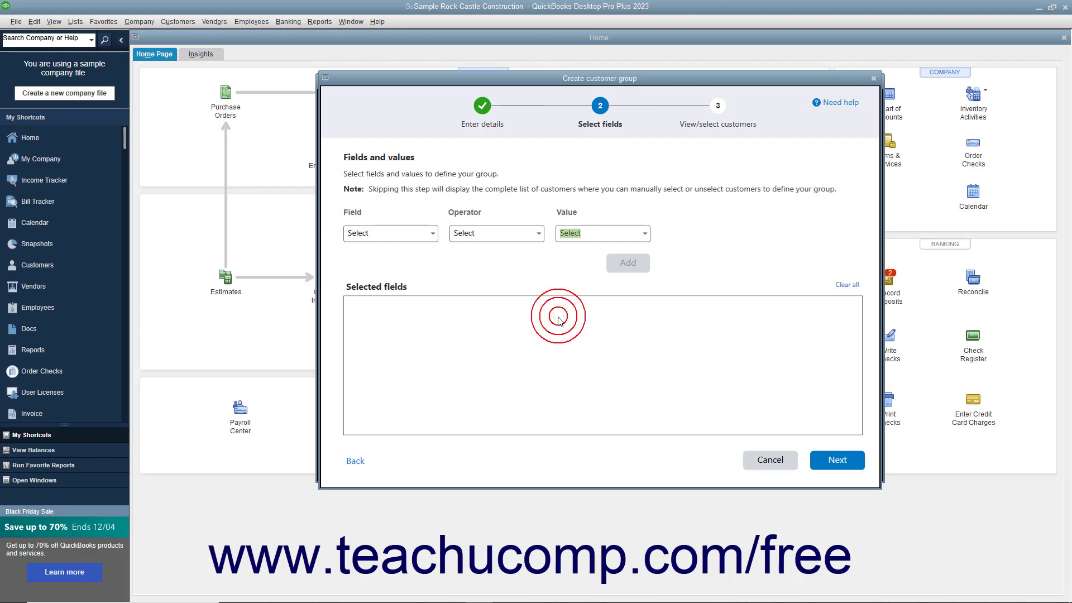
Step: Add a Customer Type Equals Commercial filter condition
left_click(432, 233)
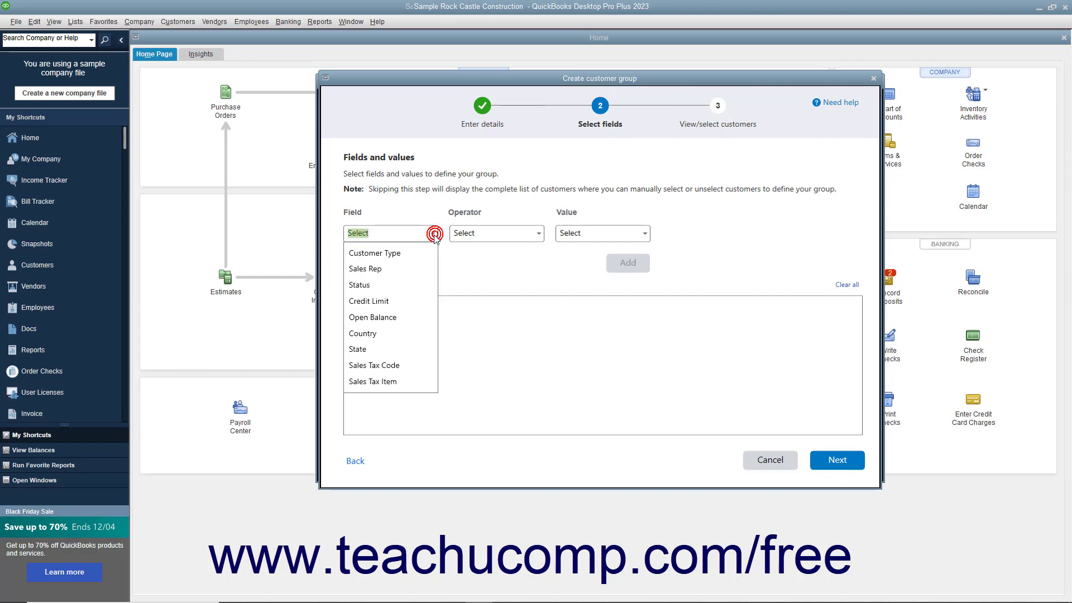
left_click(391, 253)
left_click(541, 232)
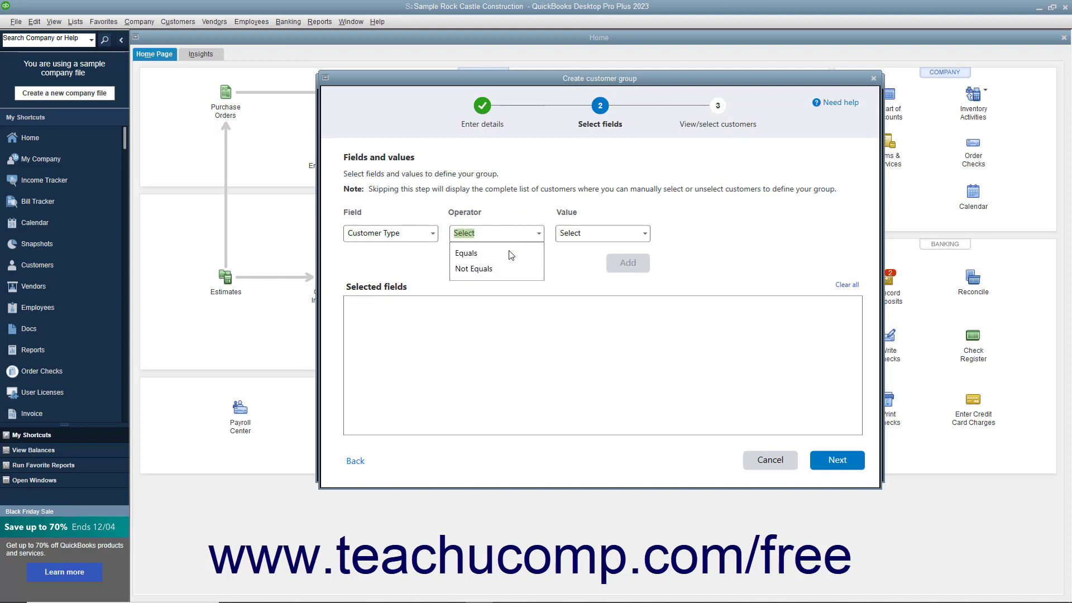
left_click(470, 252)
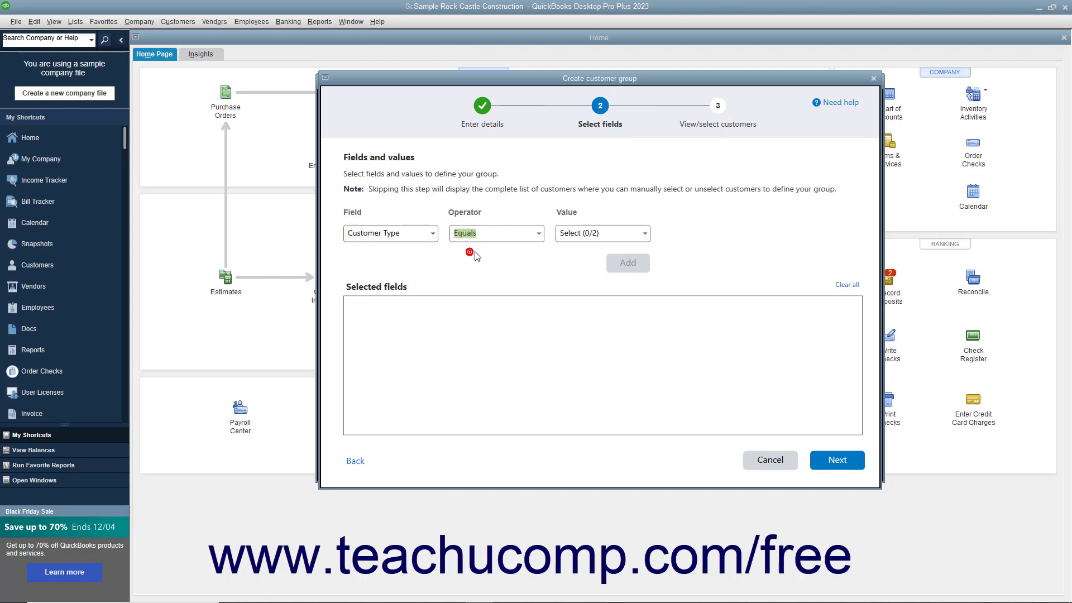
left_click(643, 232)
left_click(565, 256)
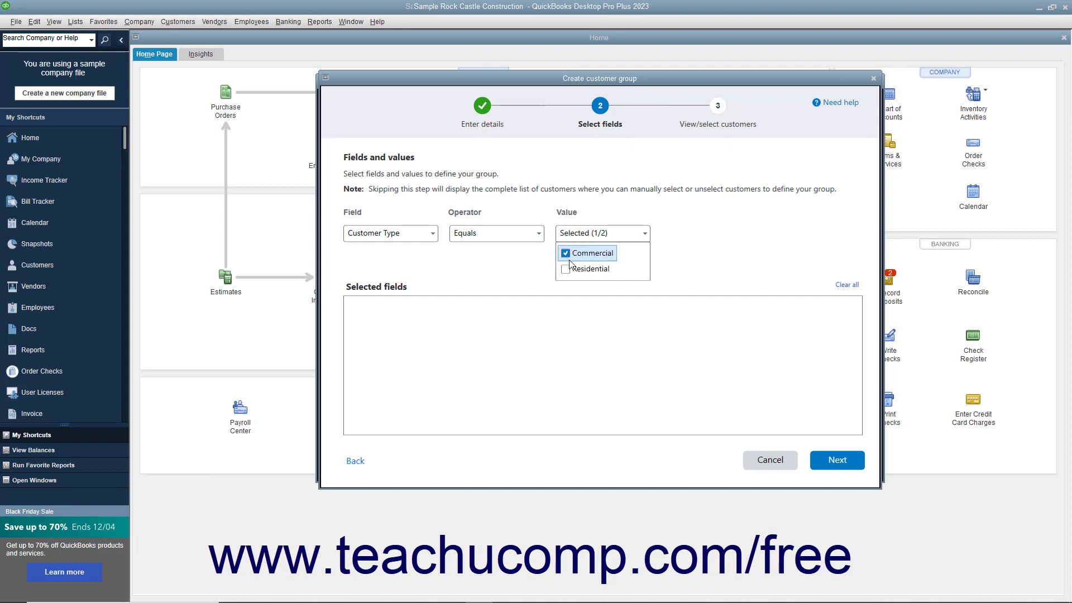
left_click(680, 262)
left_click(628, 264)
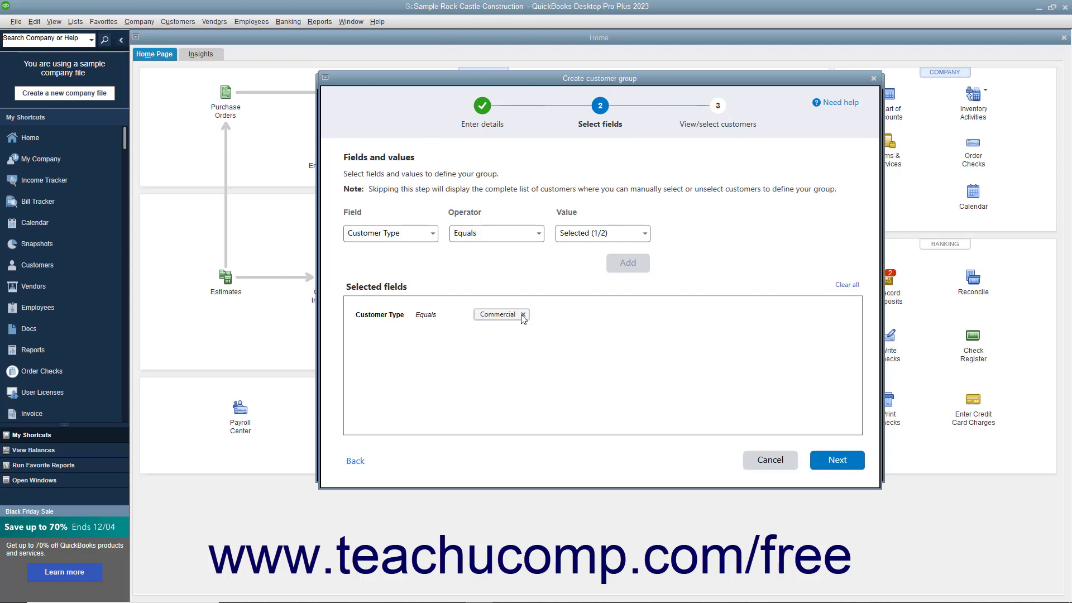
Step: Remove all conditions and continue with no field filters, confirming Yes
left_click(843, 284)
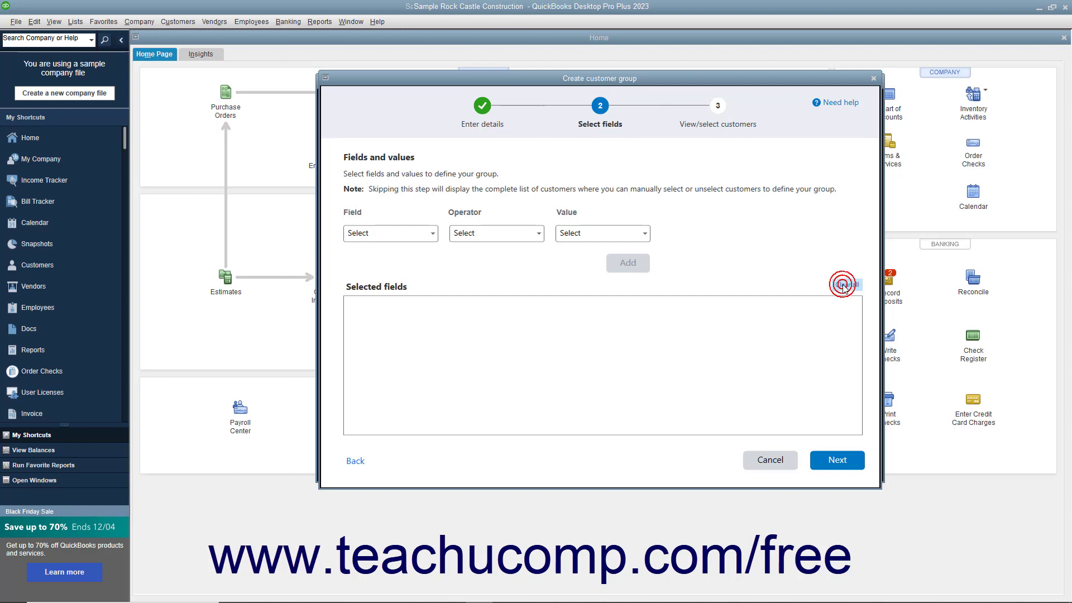
left_click(825, 462)
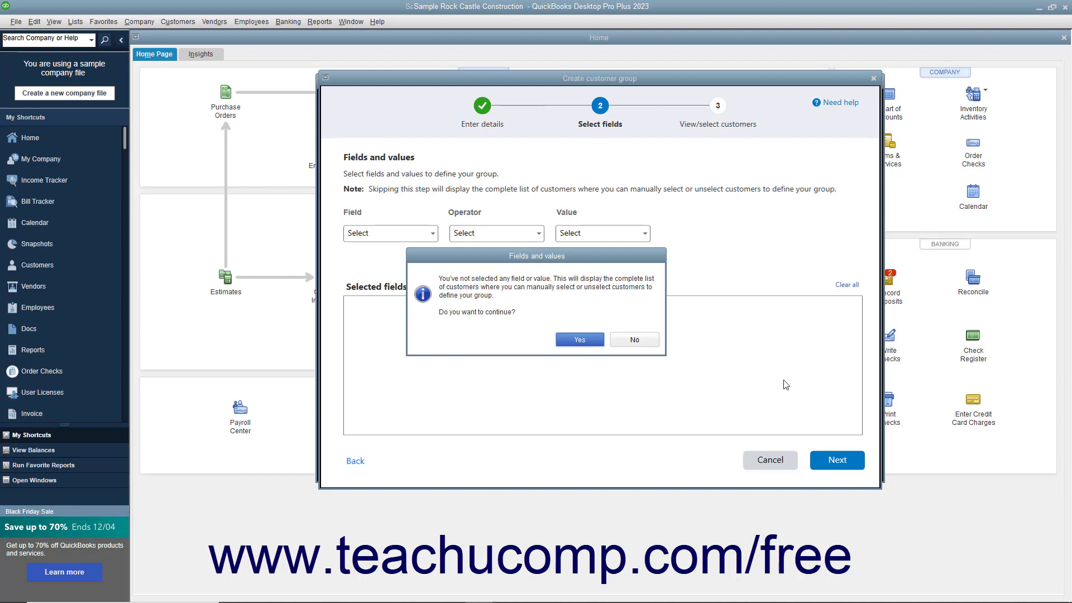
left_click(595, 340)
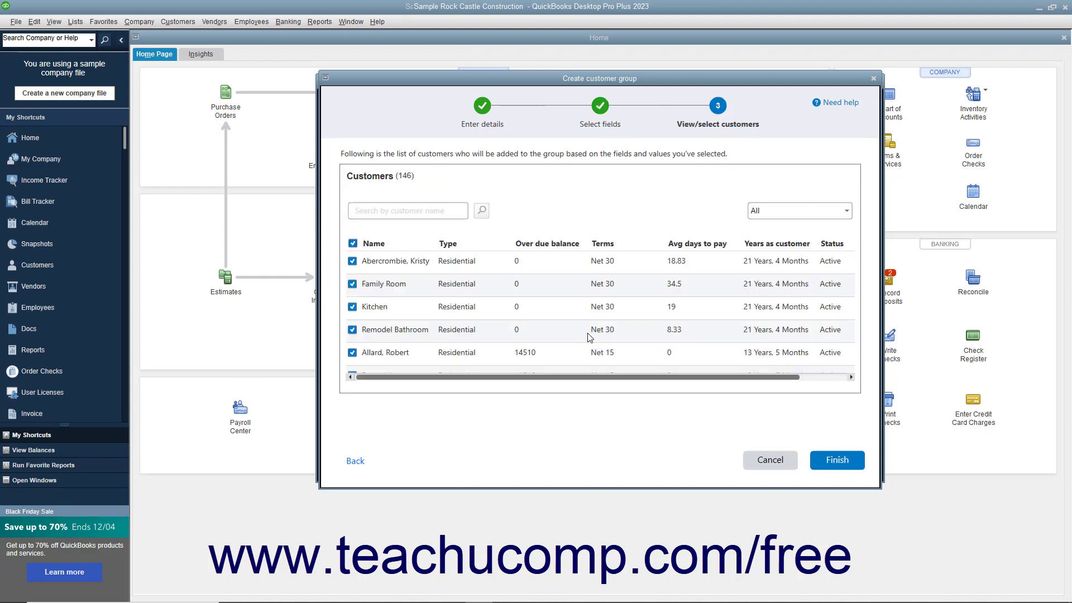
Step: Keep all 146 customers checked and finish the All customers group
left_click(354, 244)
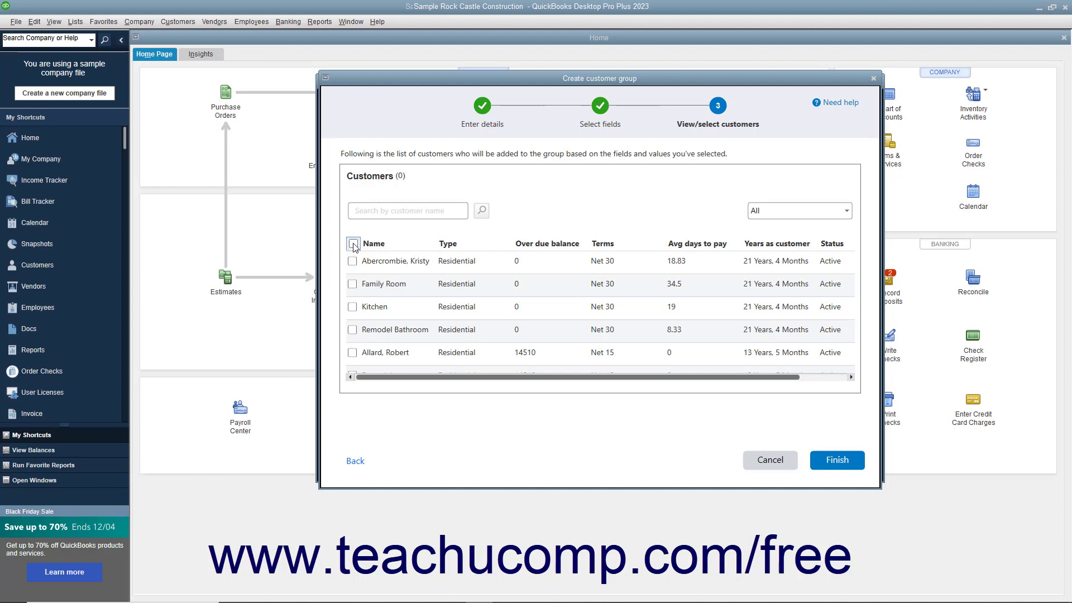
left_click(353, 244)
left_click(353, 261)
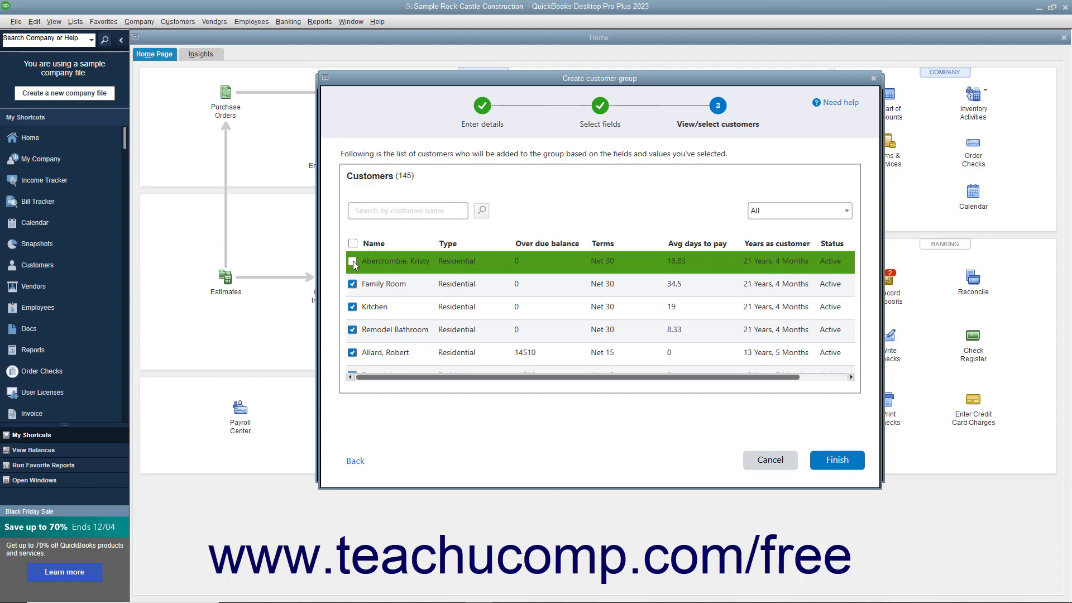
left_click(353, 261)
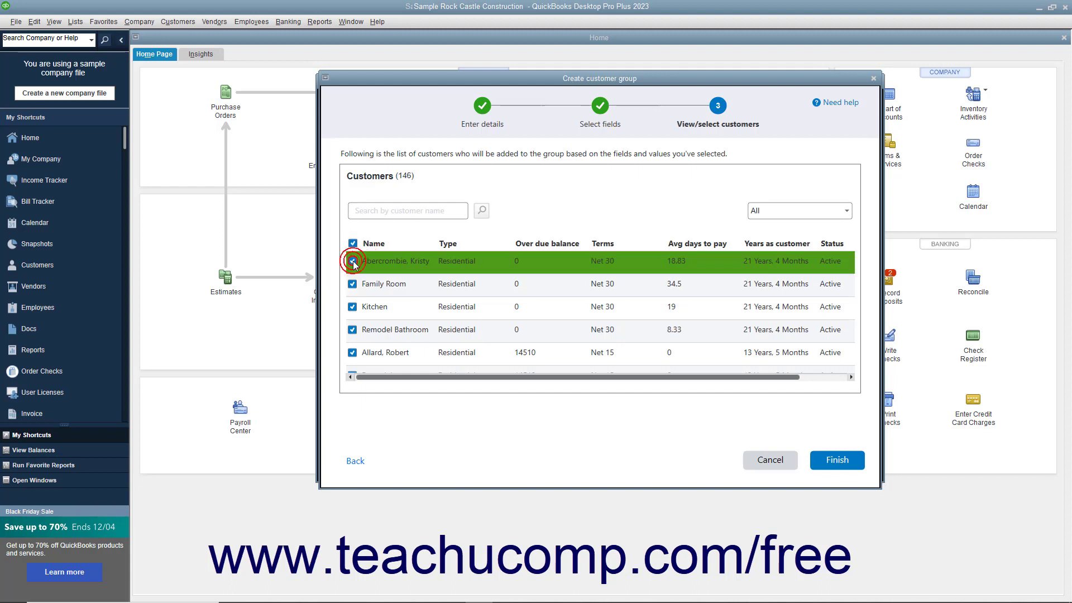
left_click(832, 470)
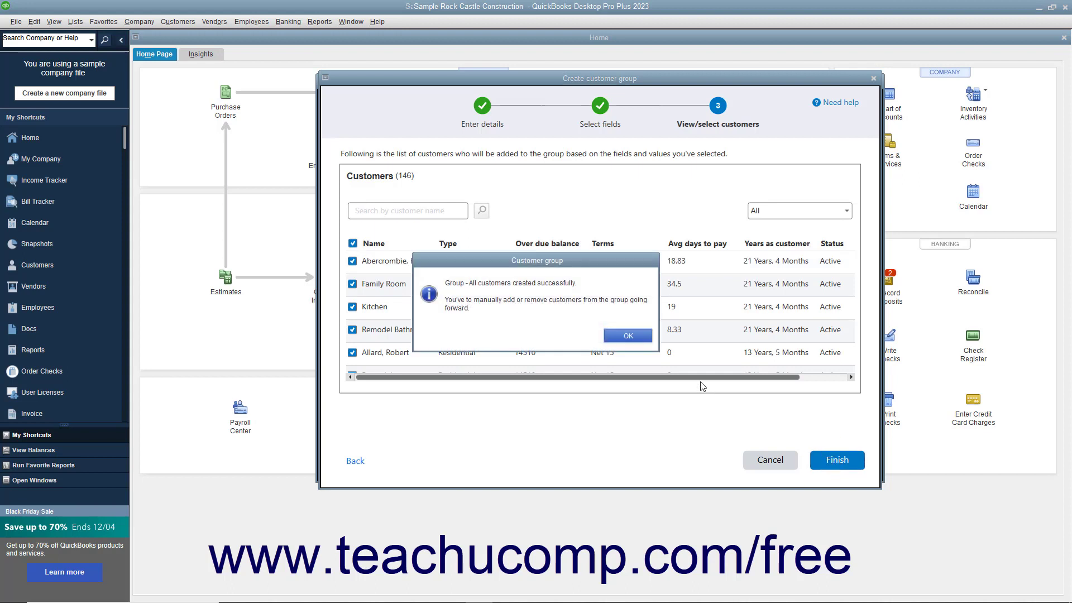
left_click(626, 336)
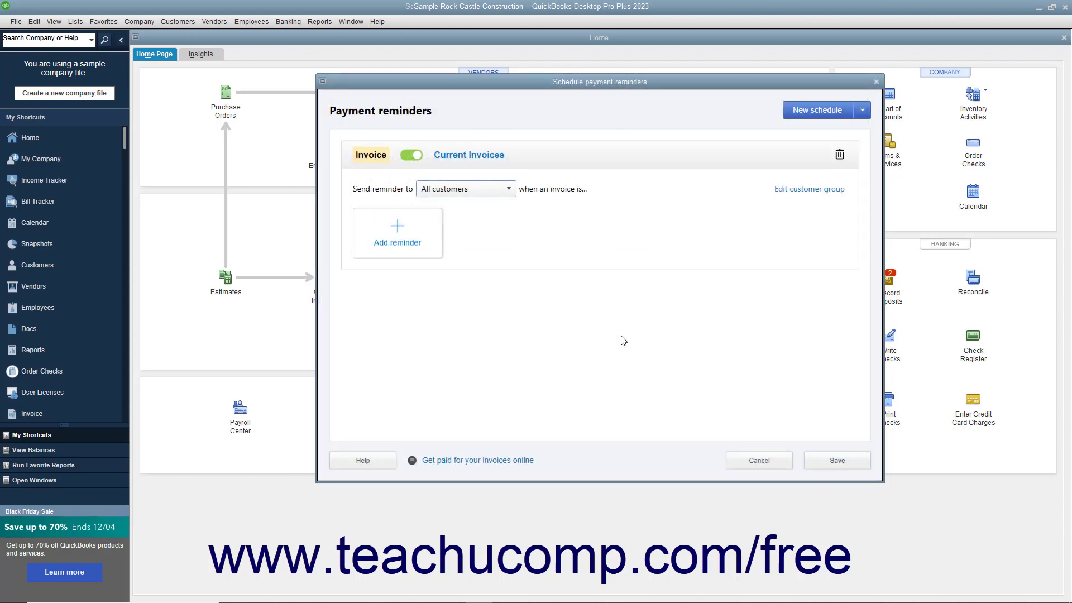
Step: Add a reminder sent 30 days before the due date, keeping the default email
left_click(405, 241)
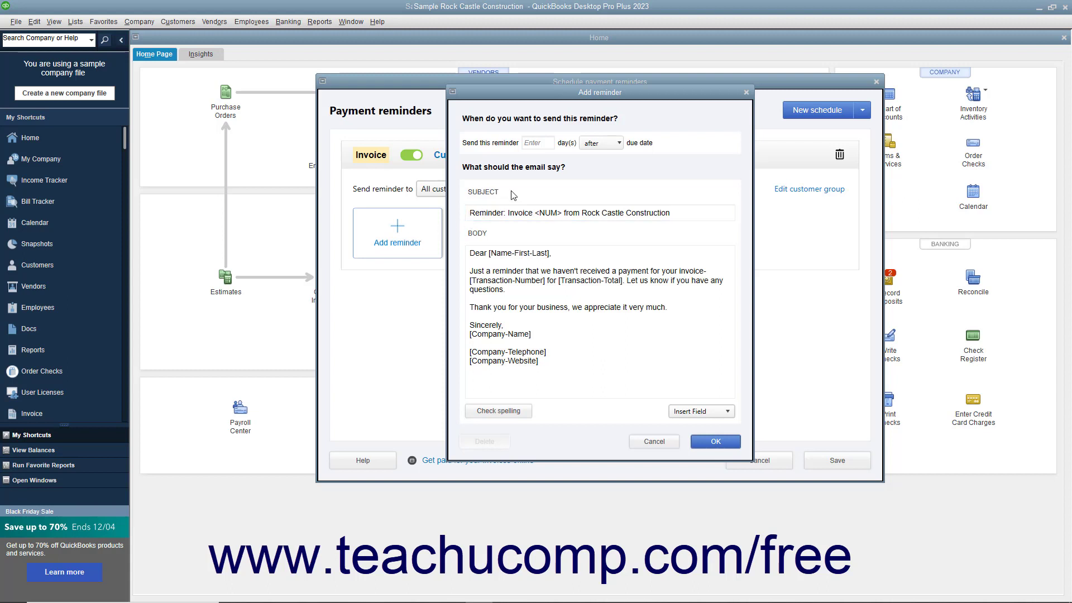
left_click(547, 143)
type("30")
left_click(606, 143)
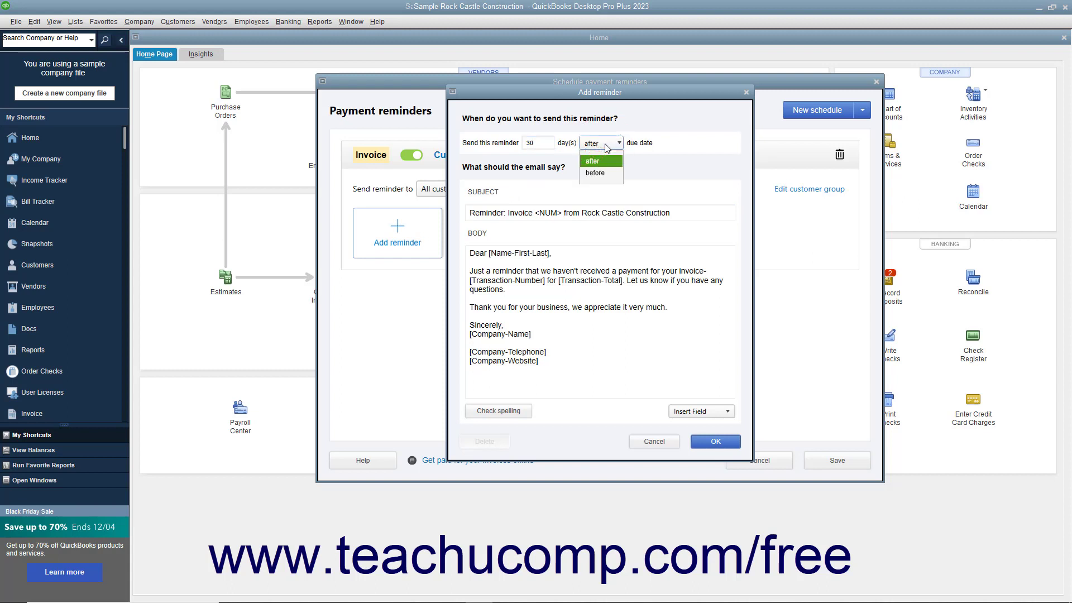
left_click(602, 172)
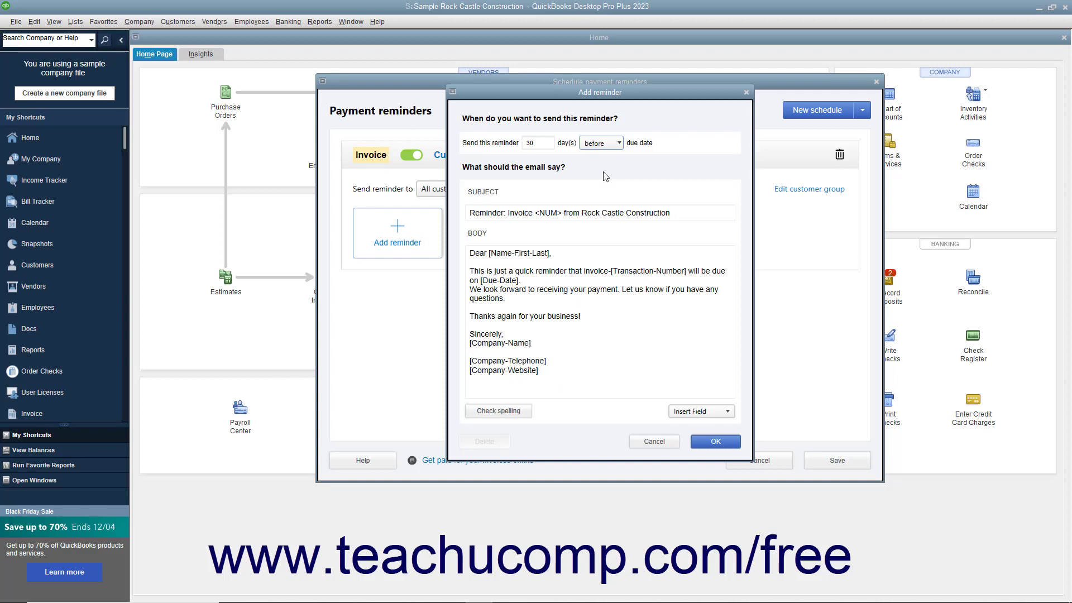
left_click(527, 250)
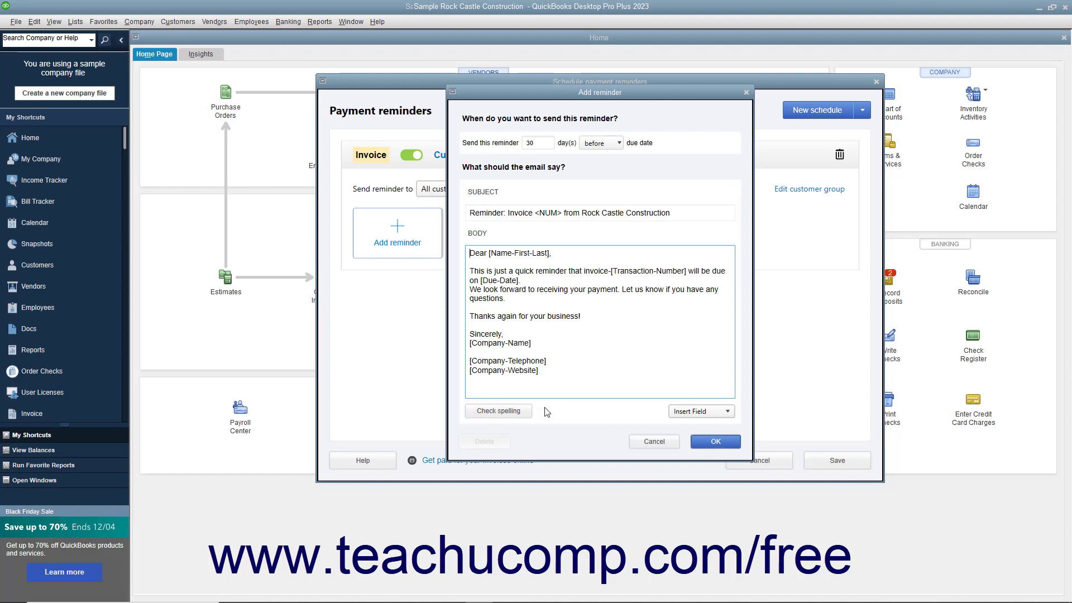
left_click(690, 413)
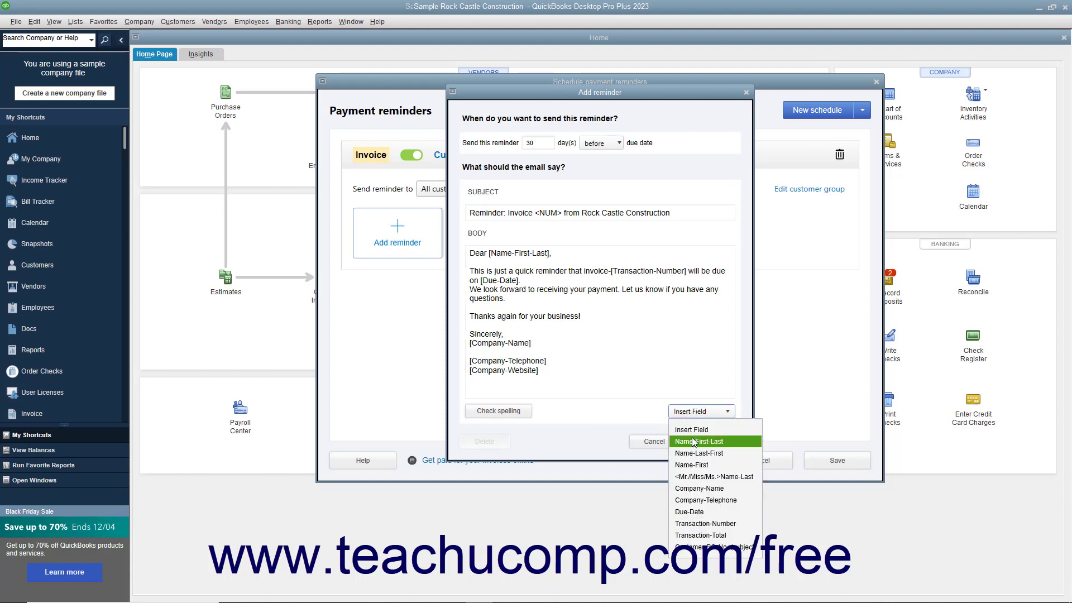
left_click(631, 419)
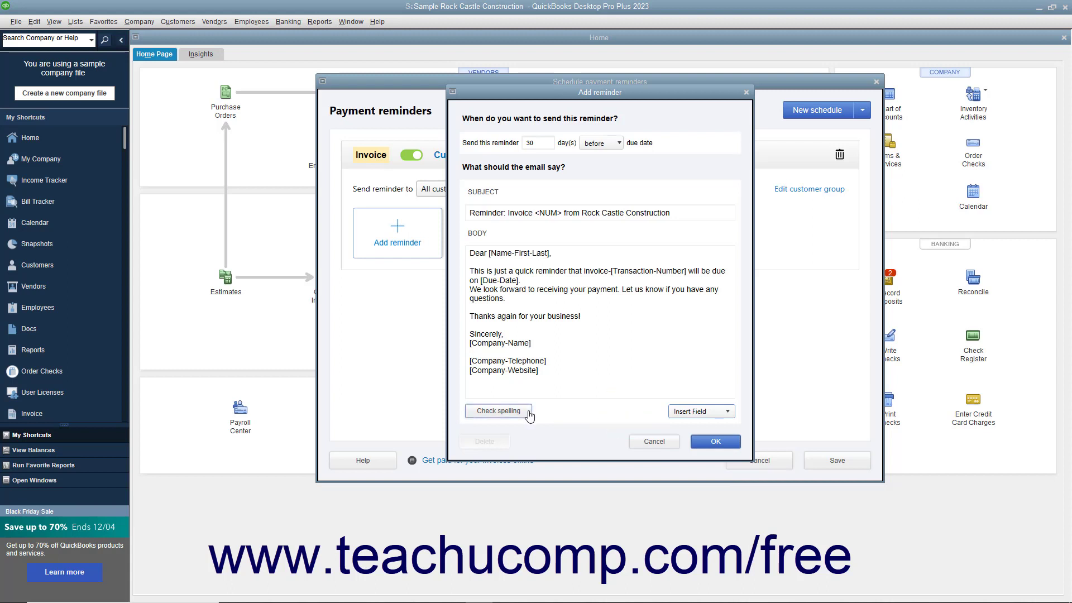
left_click(713, 443)
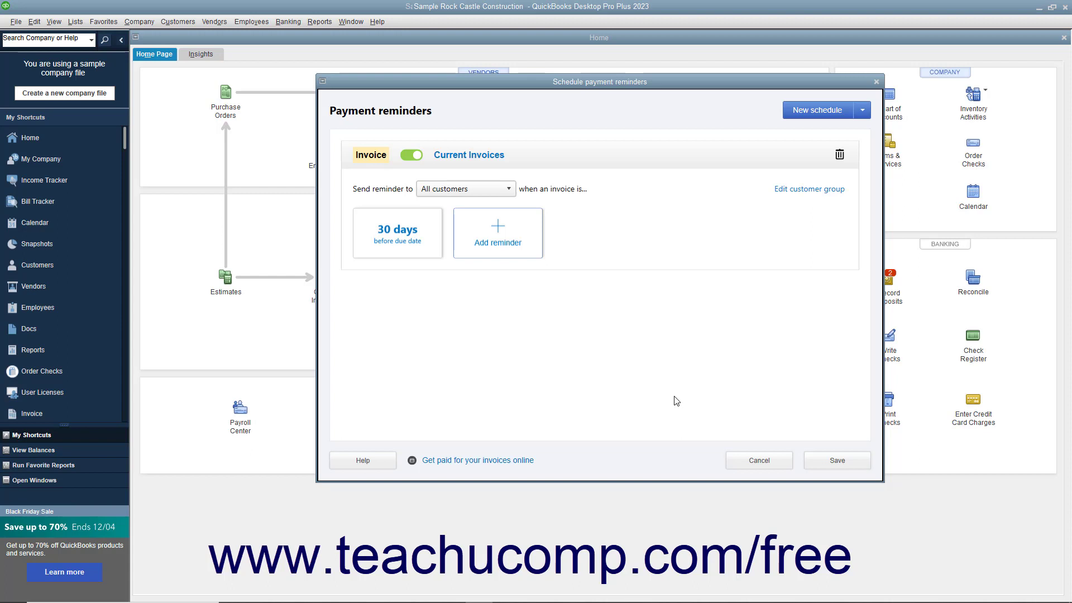
Step: Add a 15-days-before reminder whose email says 'just another quick reminder'
left_click(510, 237)
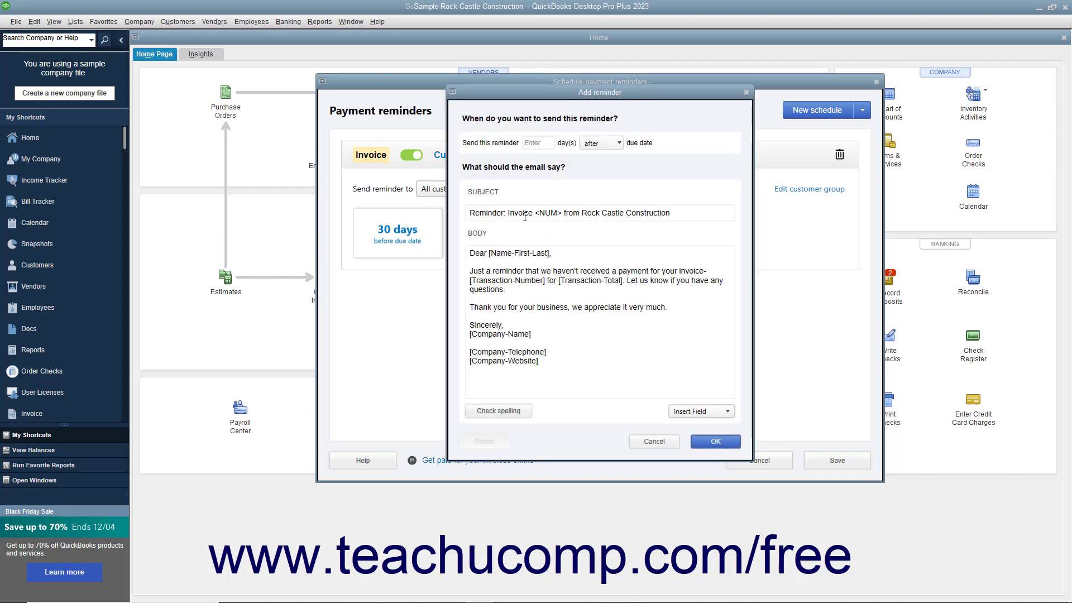
left_click(545, 144)
type("15")
left_click(615, 146)
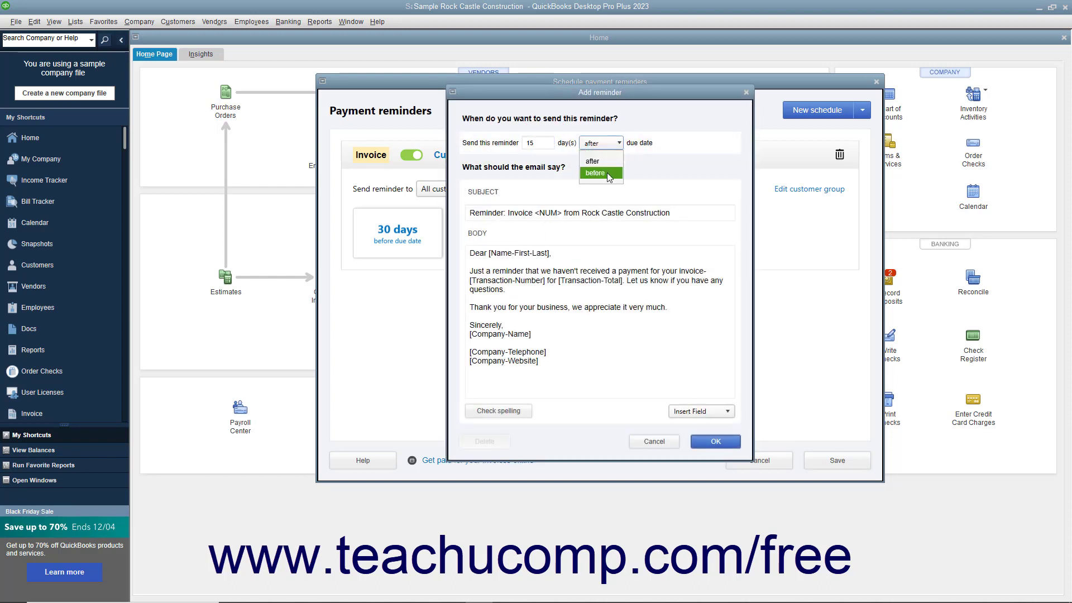
left_click(608, 172)
left_click(513, 272)
type("nother")
left_click(693, 440)
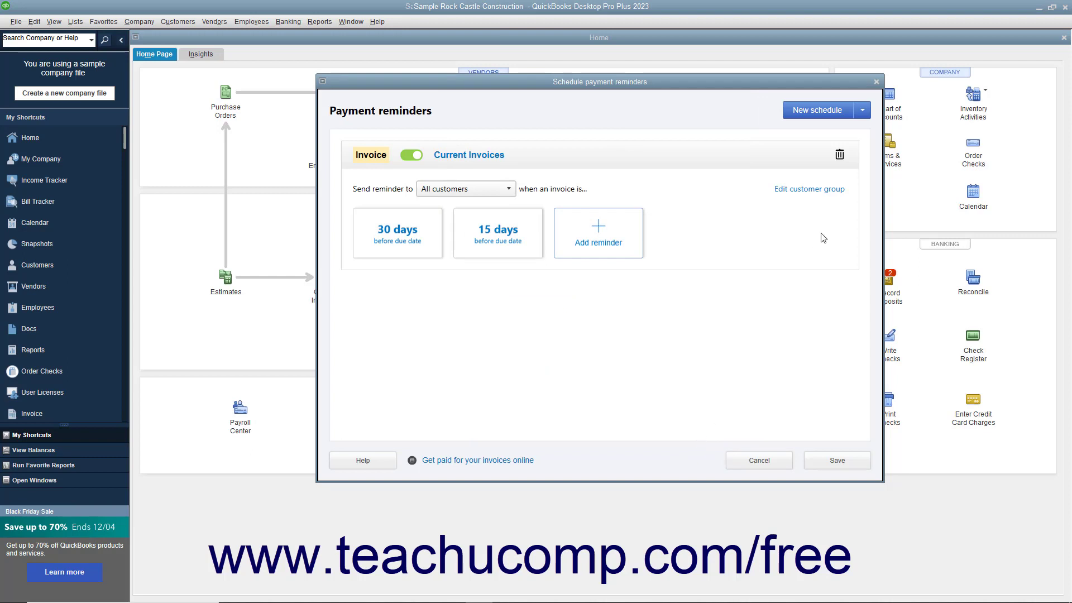
Step: Save the Current Invoices schedule with its Invoice reminders left switched on
left_click(411, 155)
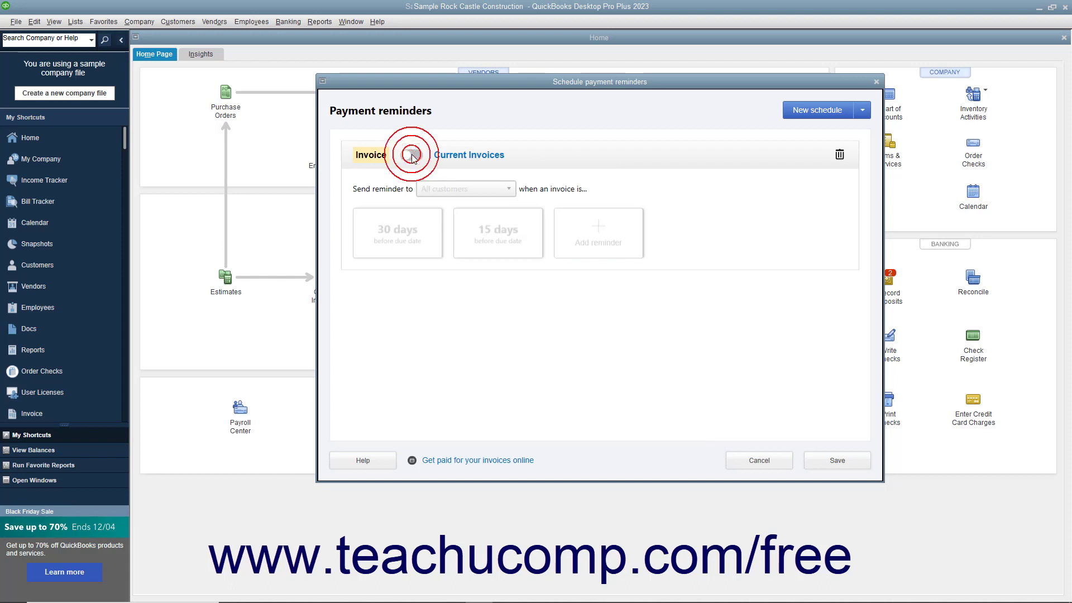
left_click(411, 155)
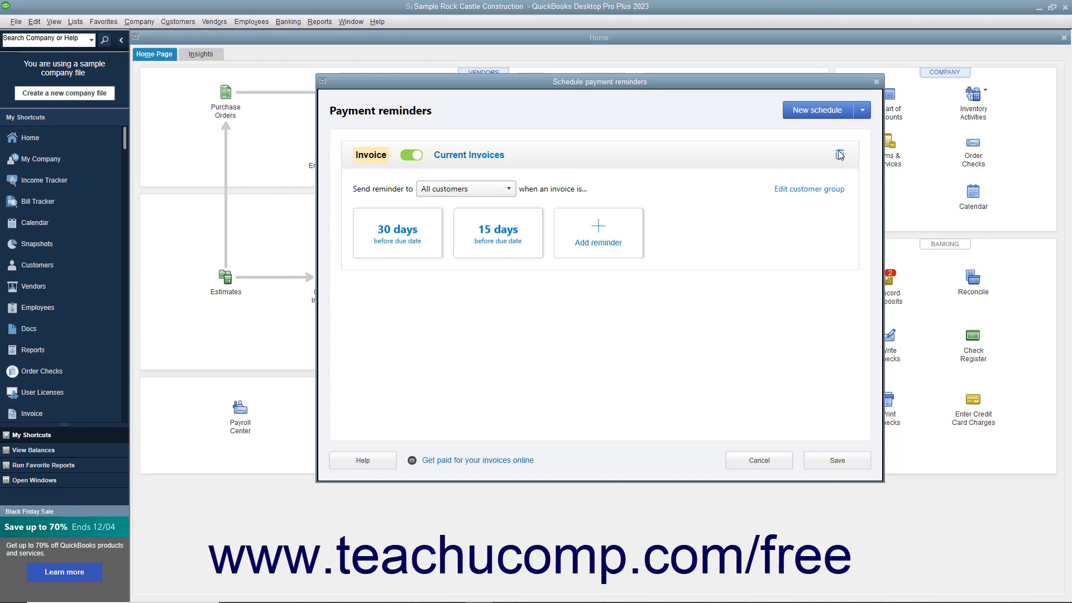
left_click(816, 115)
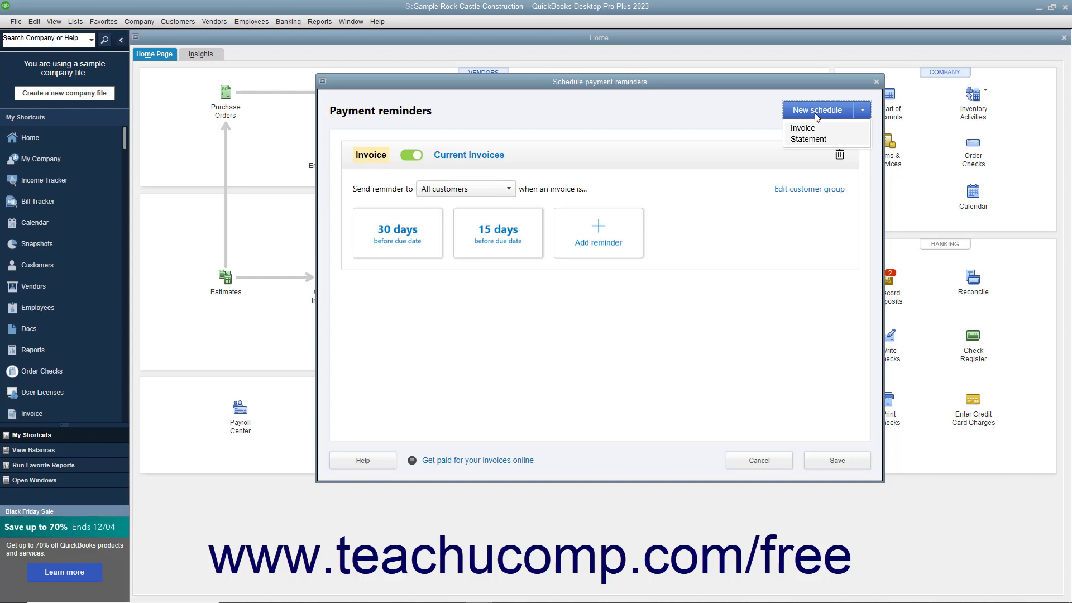
left_click(757, 119)
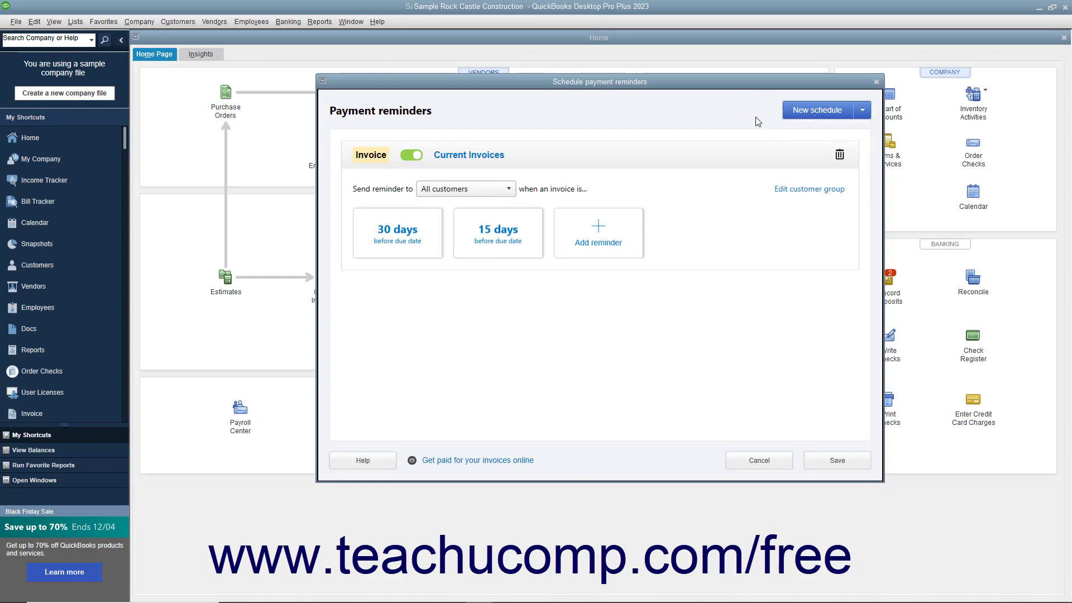
left_click(842, 464)
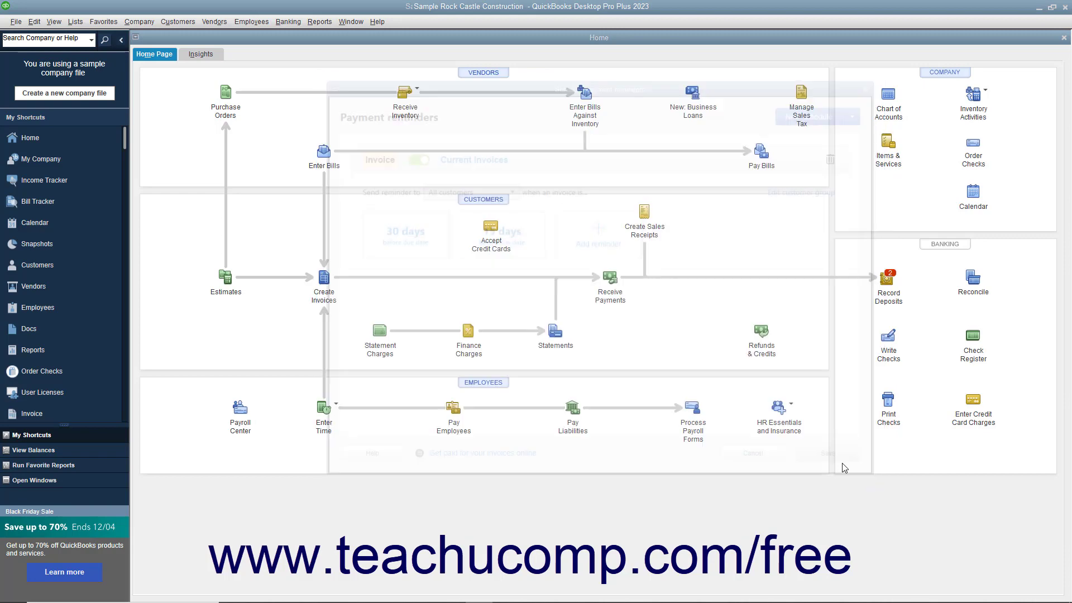
Step: Dismiss the saved message and open Review & Send Payment Reminders
left_click(597, 276)
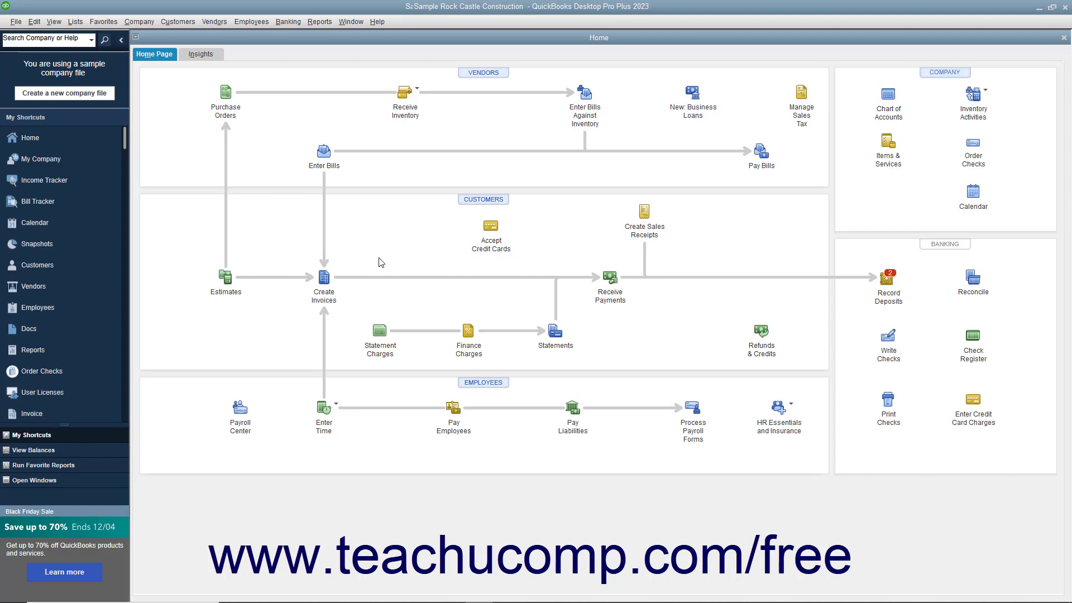
left_click(187, 24)
mouse_move(229, 146)
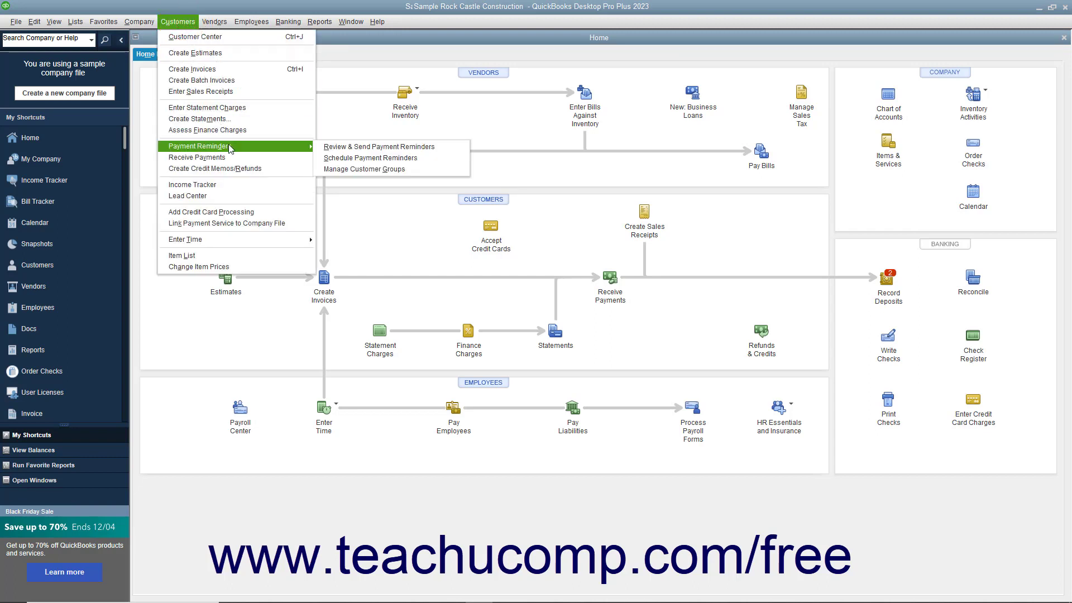
left_click(332, 148)
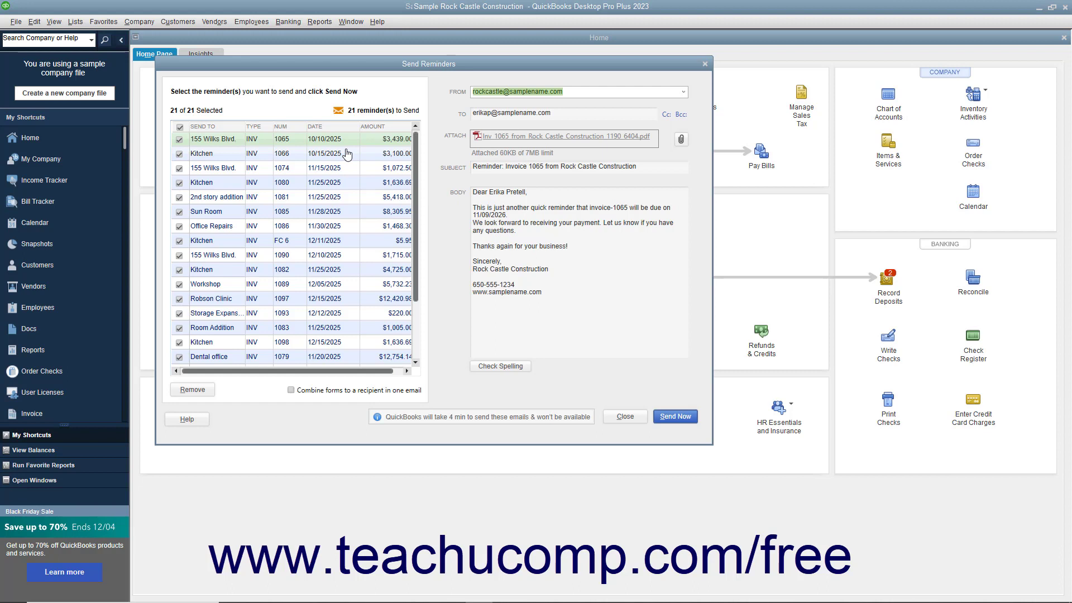
Step: Preview the first and invoice 1080 reminder emails, unticking 1080 and ticking it again
left_click(291, 141)
left_click(295, 185)
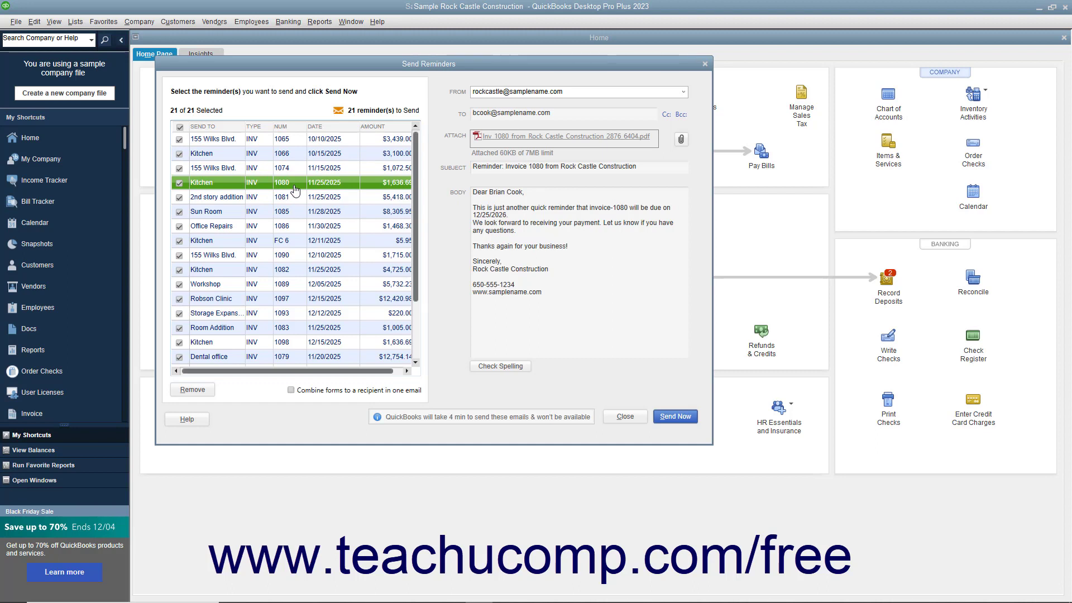
left_click(575, 247)
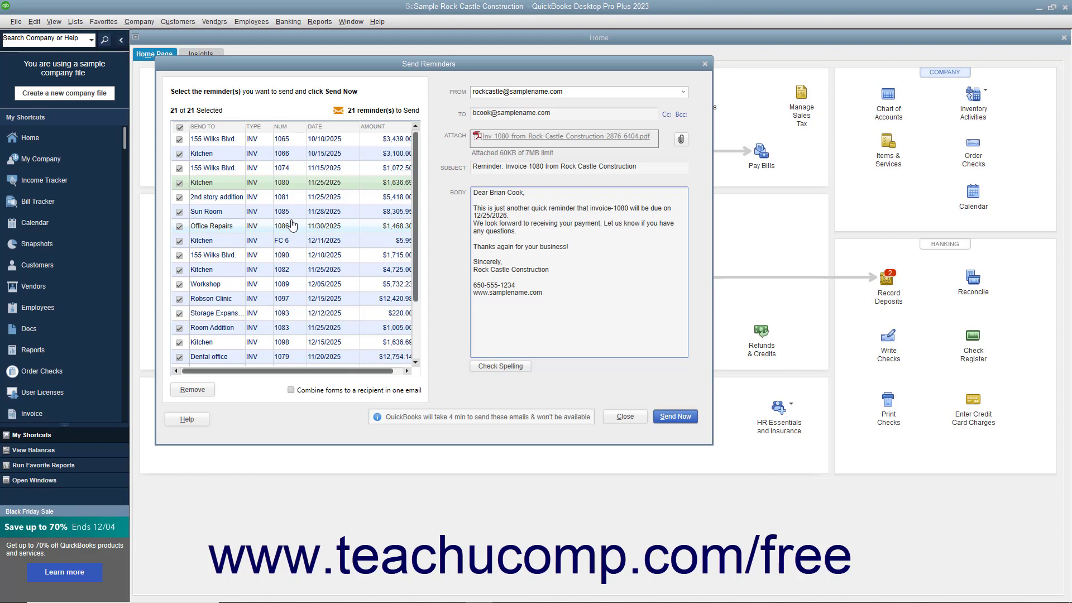
left_click(180, 183)
left_click(179, 183)
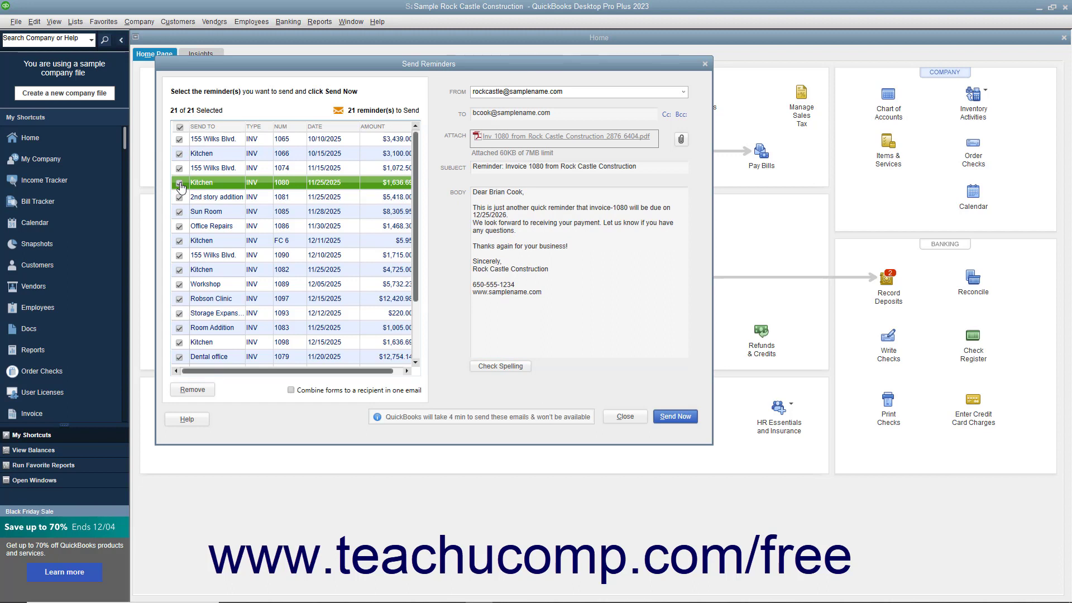
Step: Leave only invoice 1065 ticked, then start removing it but keep it in the list
left_click(179, 127)
left_click(180, 127)
left_click(179, 128)
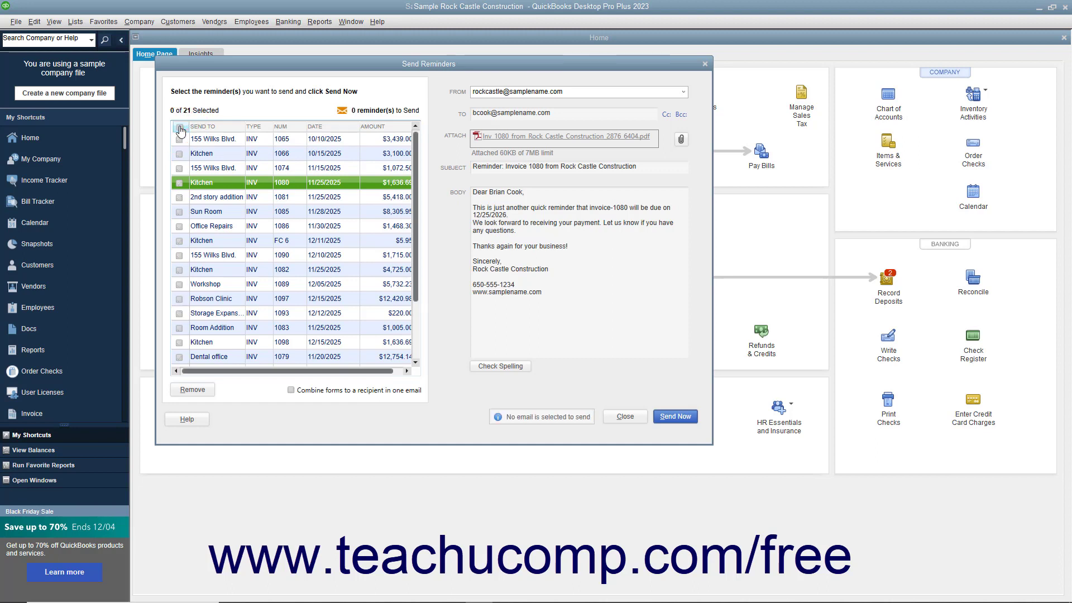
left_click(179, 139)
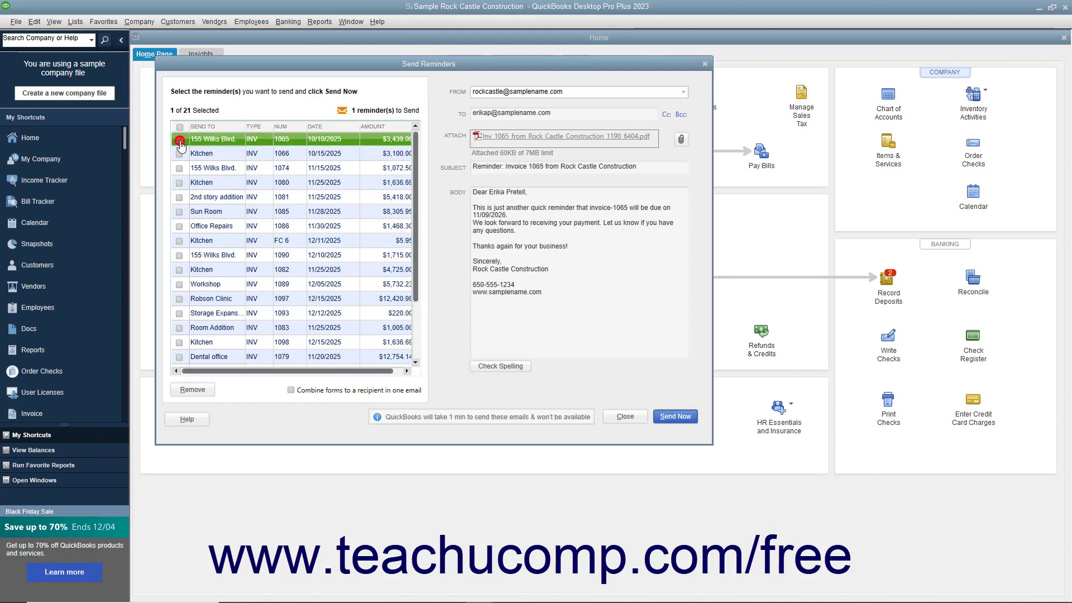
left_click(203, 391)
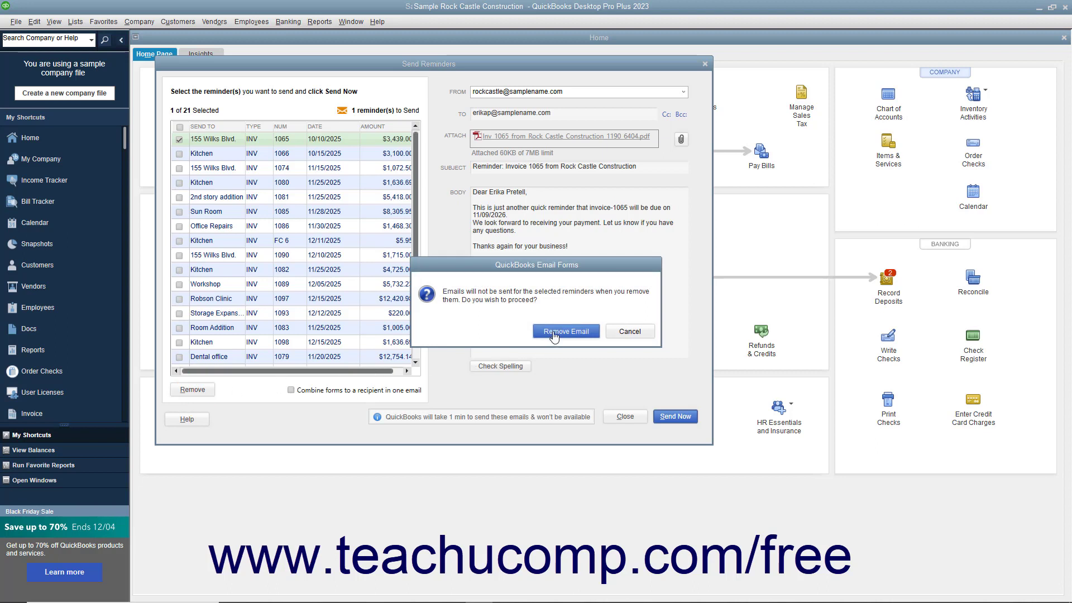
left_click(626, 333)
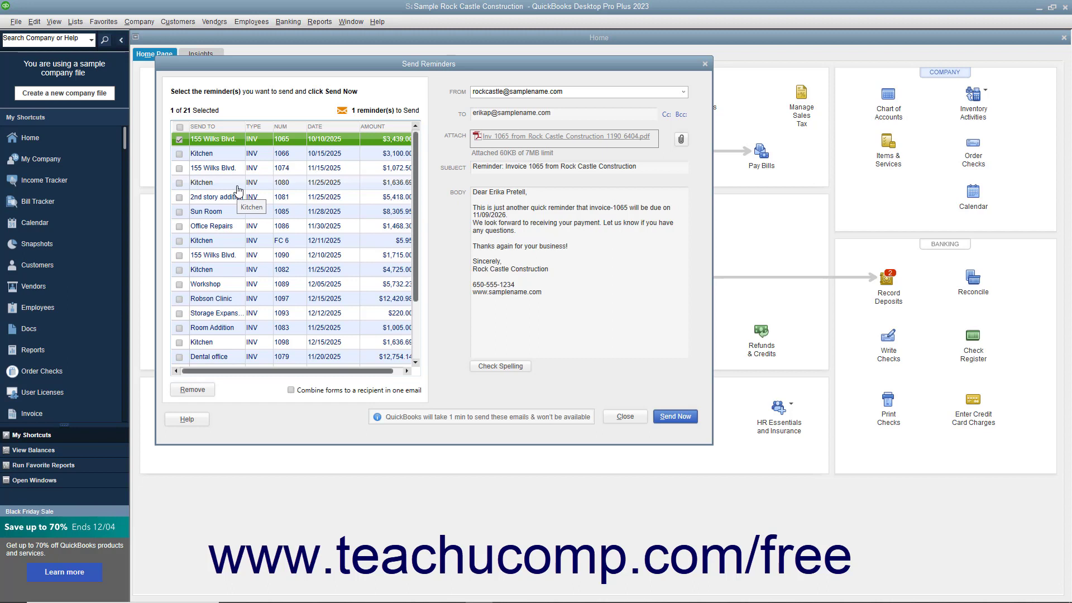
Step: Tick all 21 reminders except invoice 1065, then close Send Reminders without sending
left_click(180, 126)
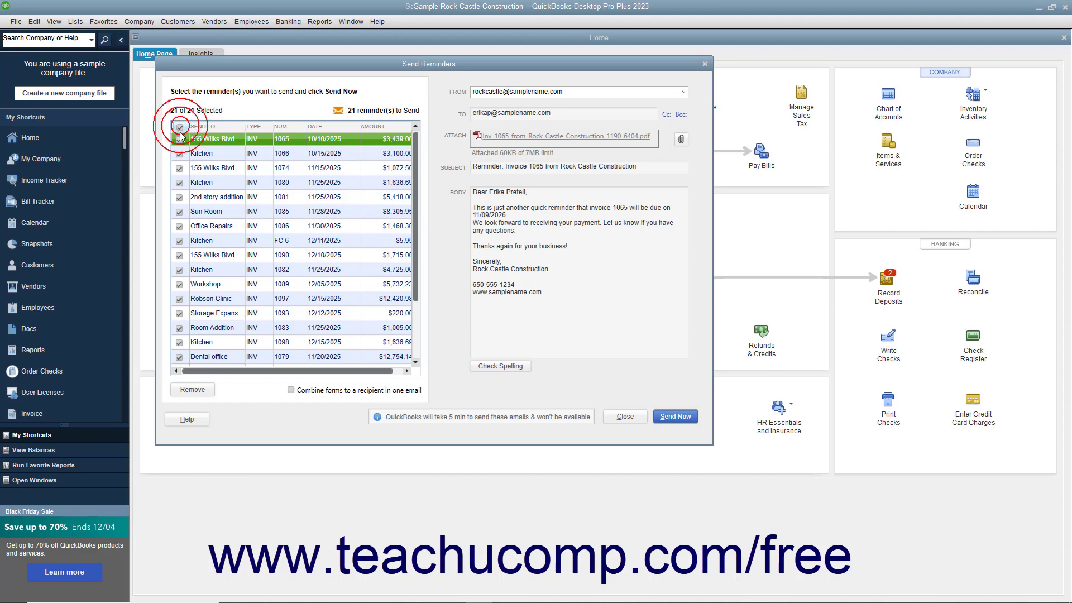
left_click(180, 139)
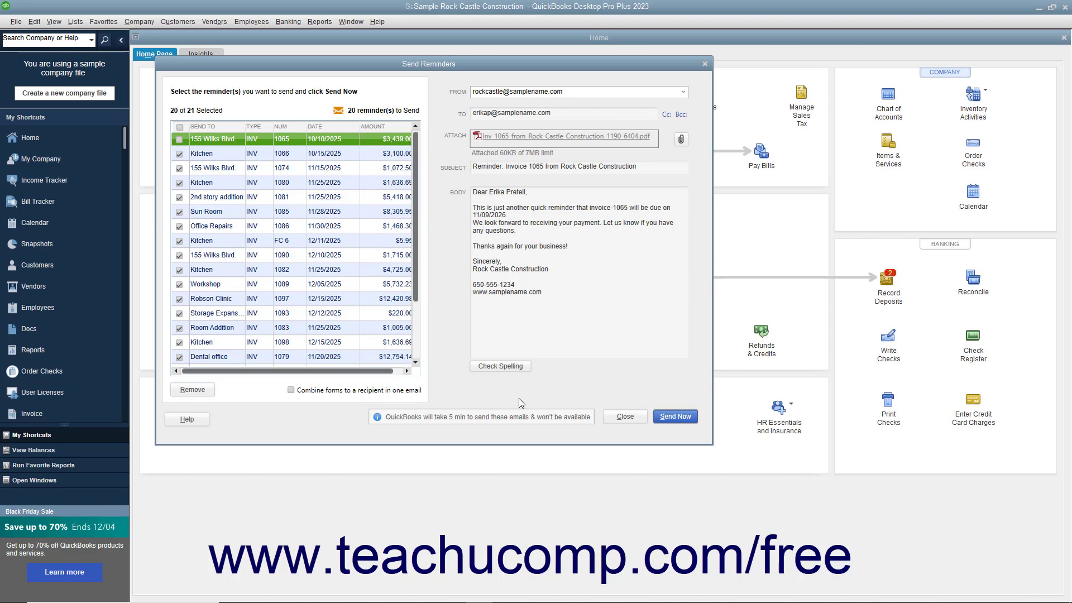
left_click(623, 417)
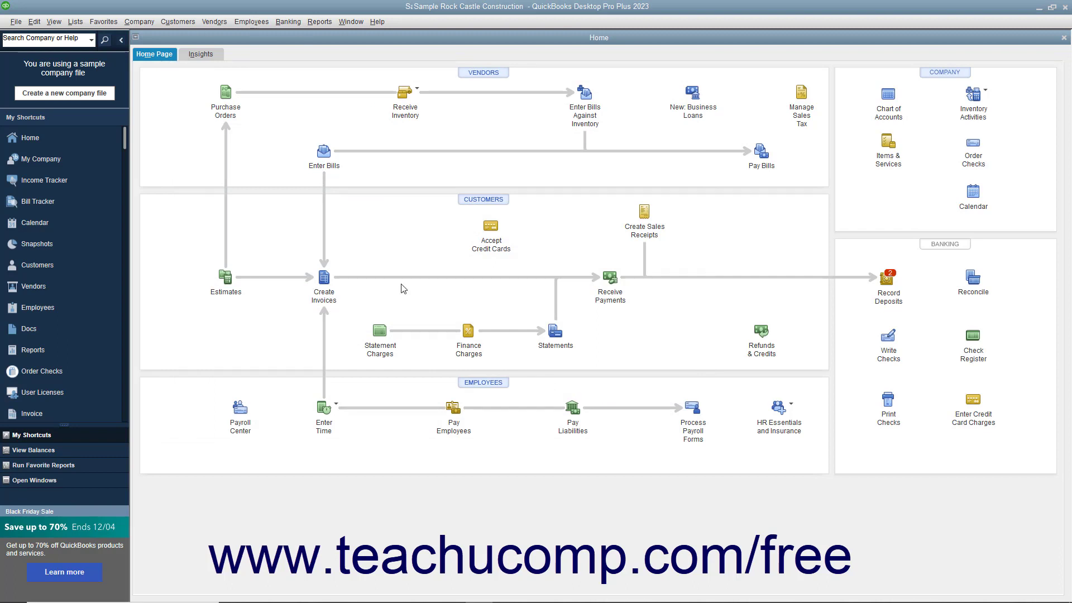
Step: Change the 900-day reminder to 60 days before due date and save the Current Invoices schedule
left_click(192, 22)
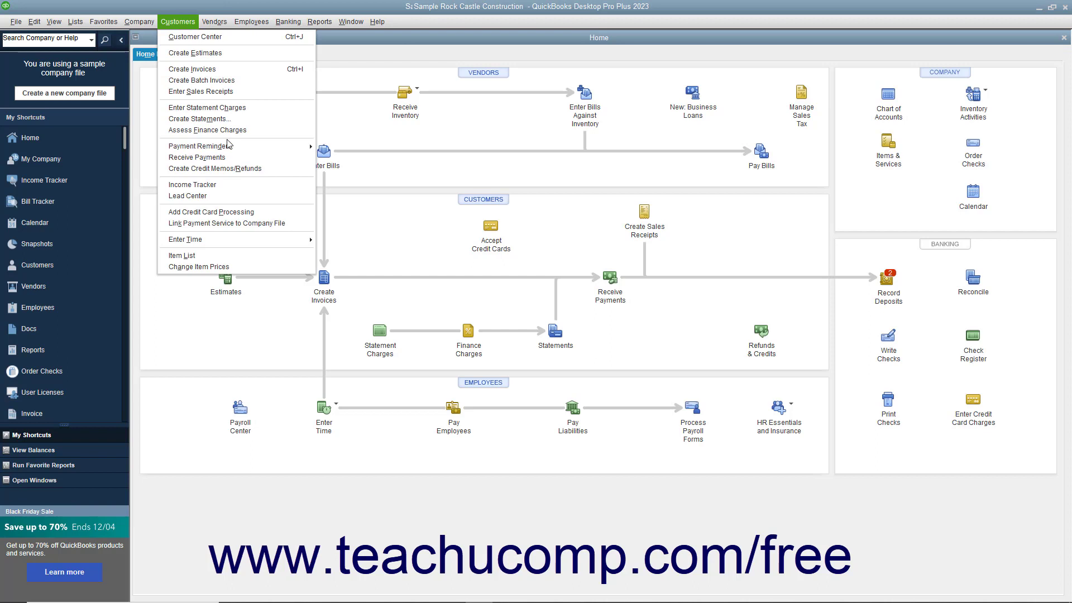
mouse_move(229, 147)
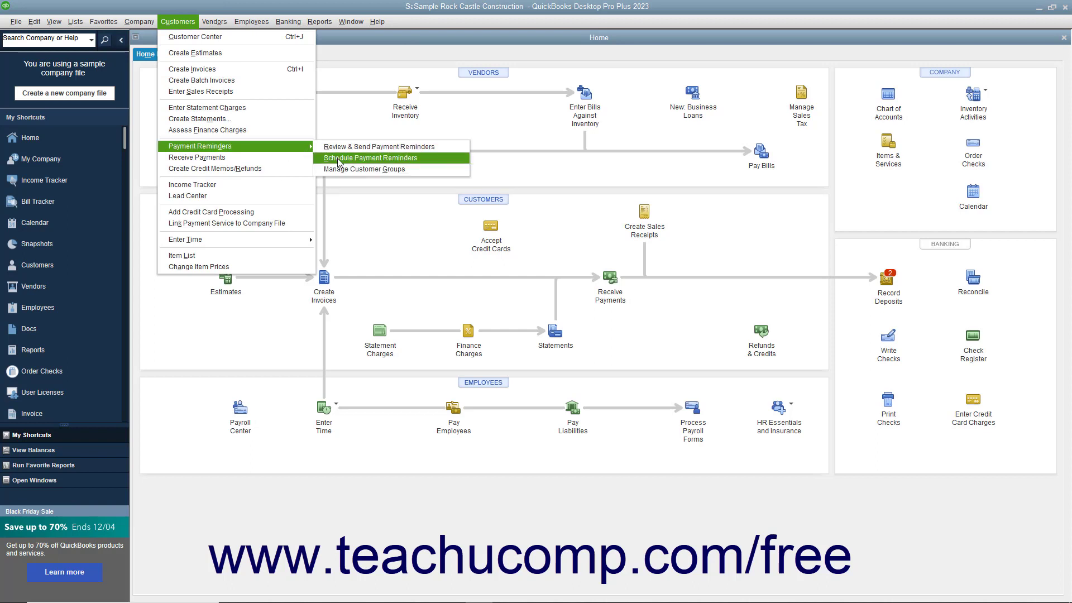
left_click(337, 158)
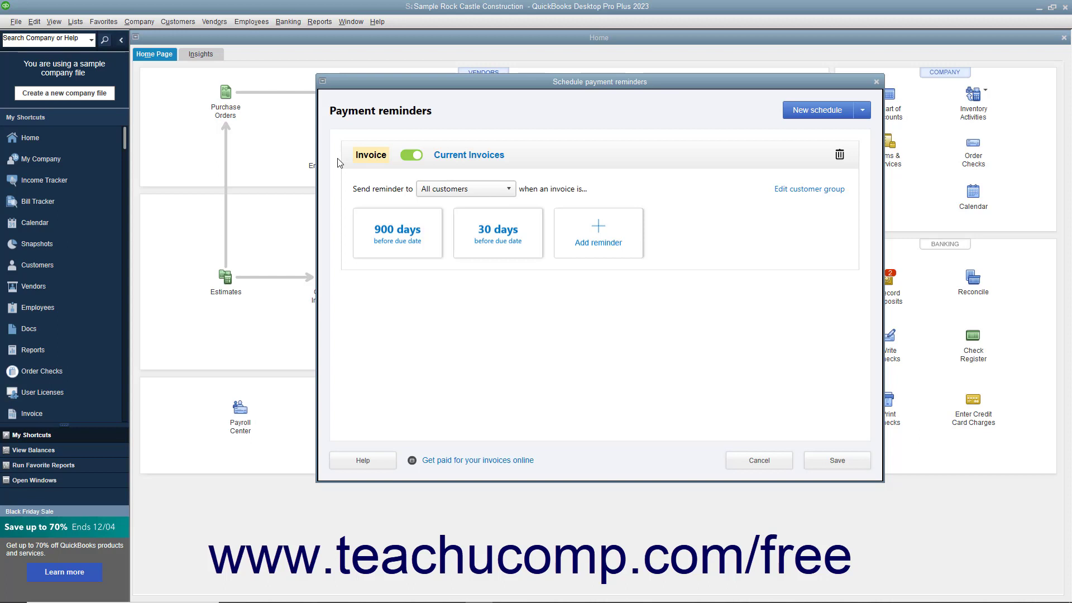
left_click(416, 243)
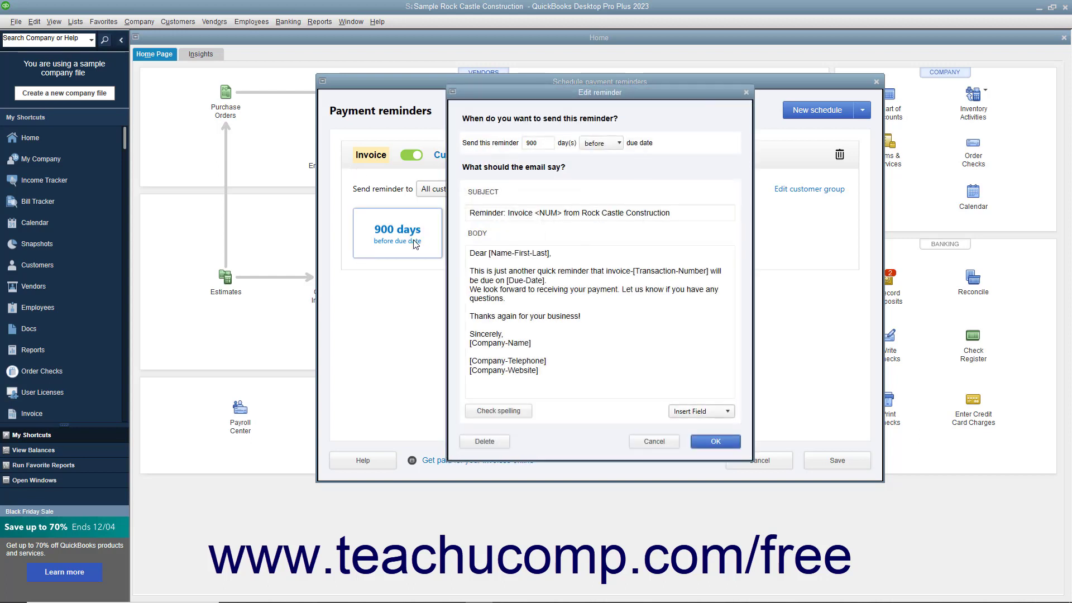
left_click(538, 145)
type("60")
left_click(716, 442)
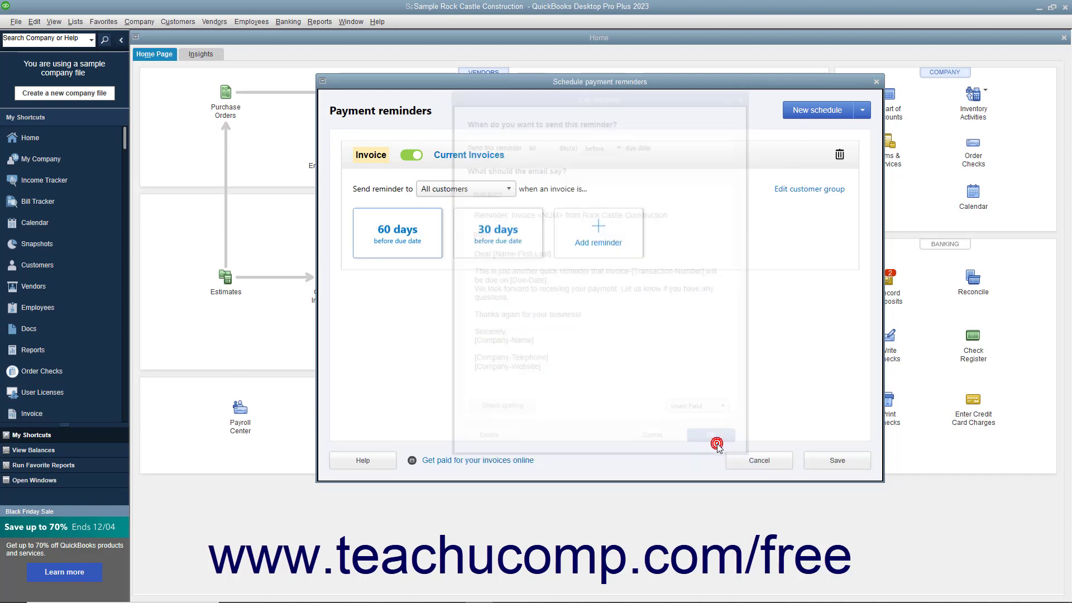
left_click(830, 464)
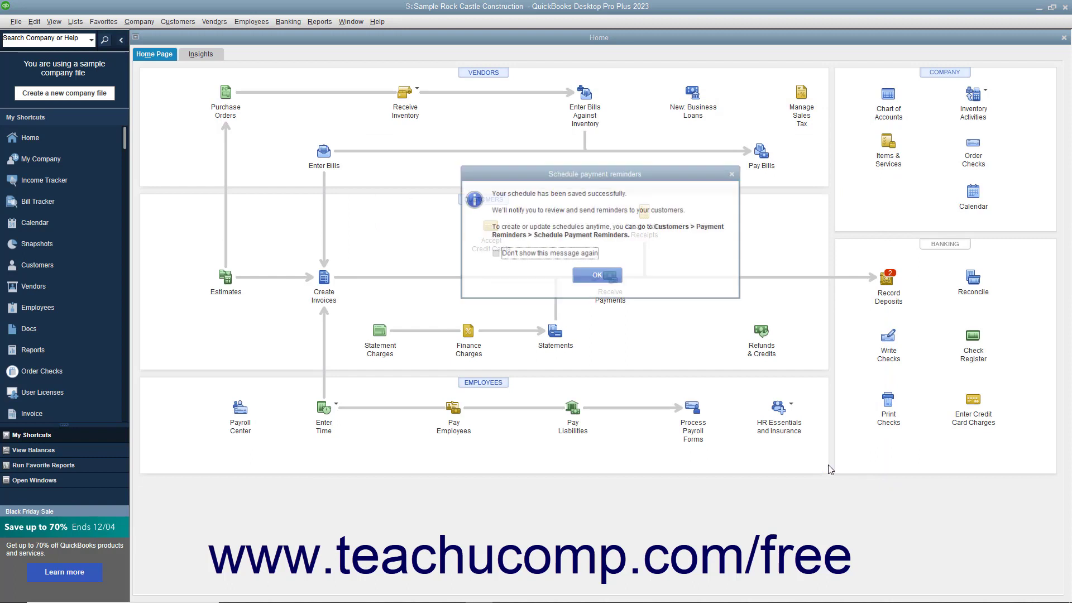
left_click(599, 277)
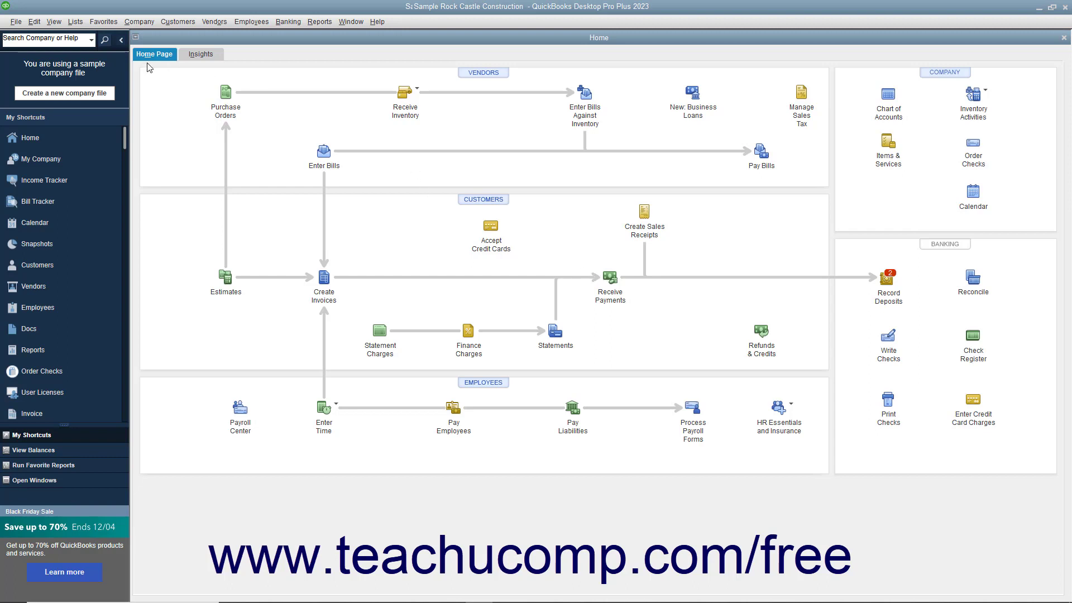
left_click(166, 22)
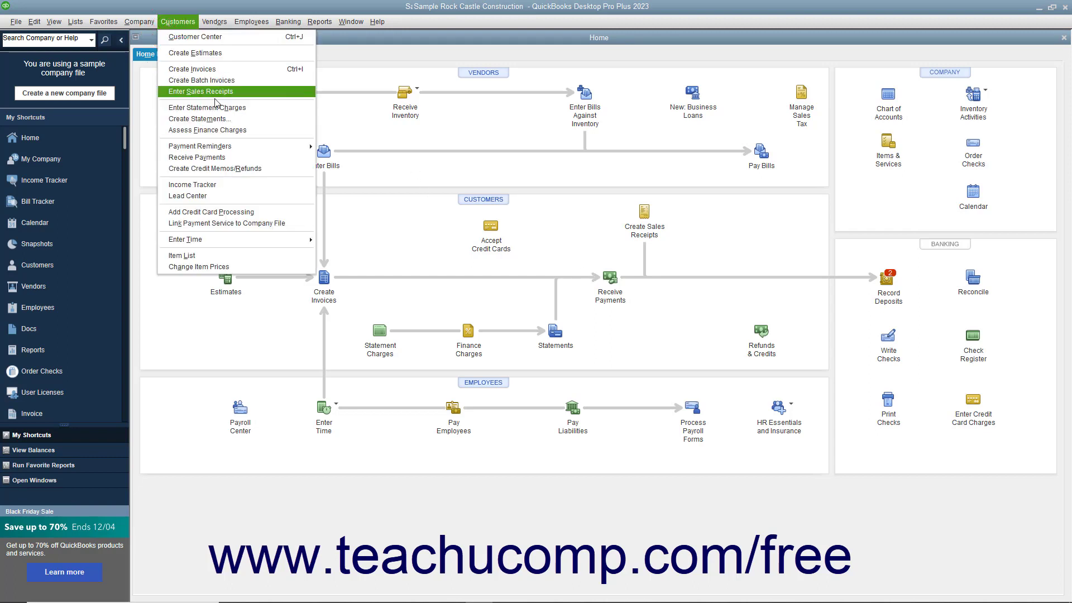
Step: In Manage Customer Groups, choose Edit for the All customers group and confirm with Yes
mouse_move(225, 147)
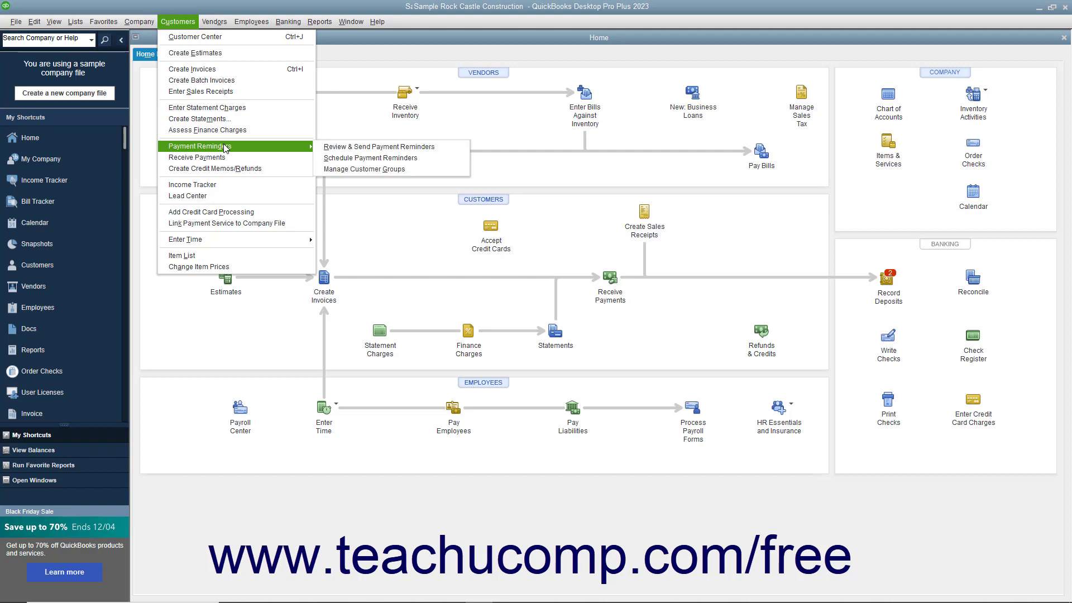
left_click(371, 170)
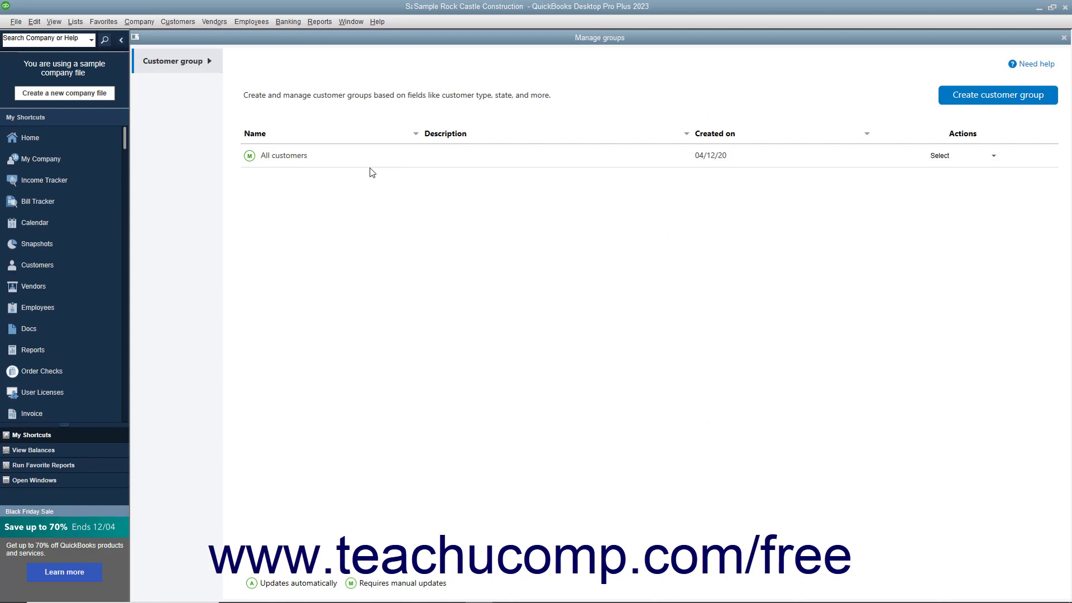
left_click(994, 158)
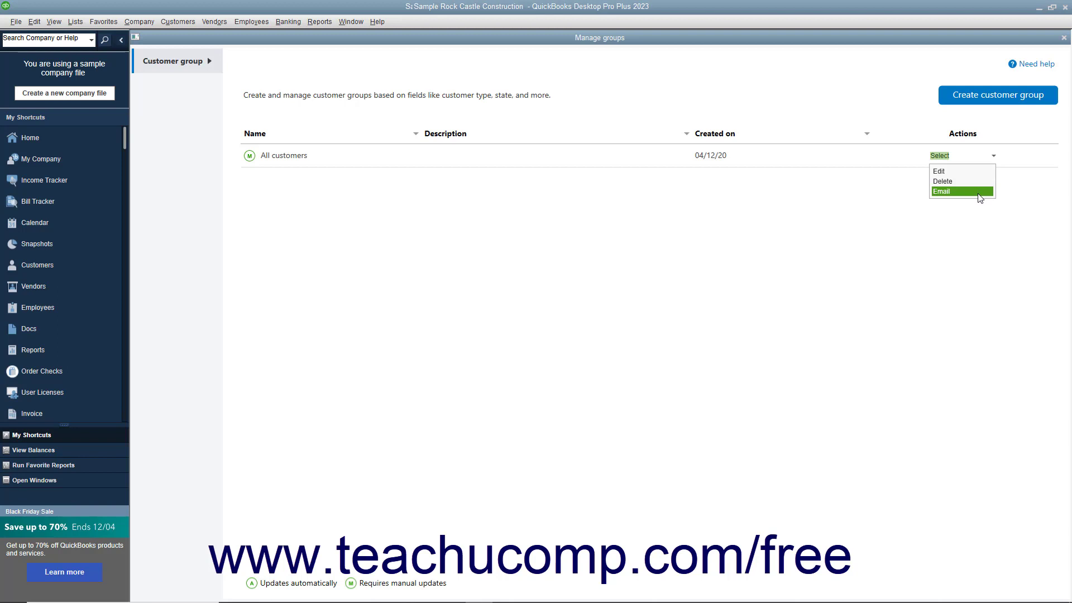
left_click(979, 172)
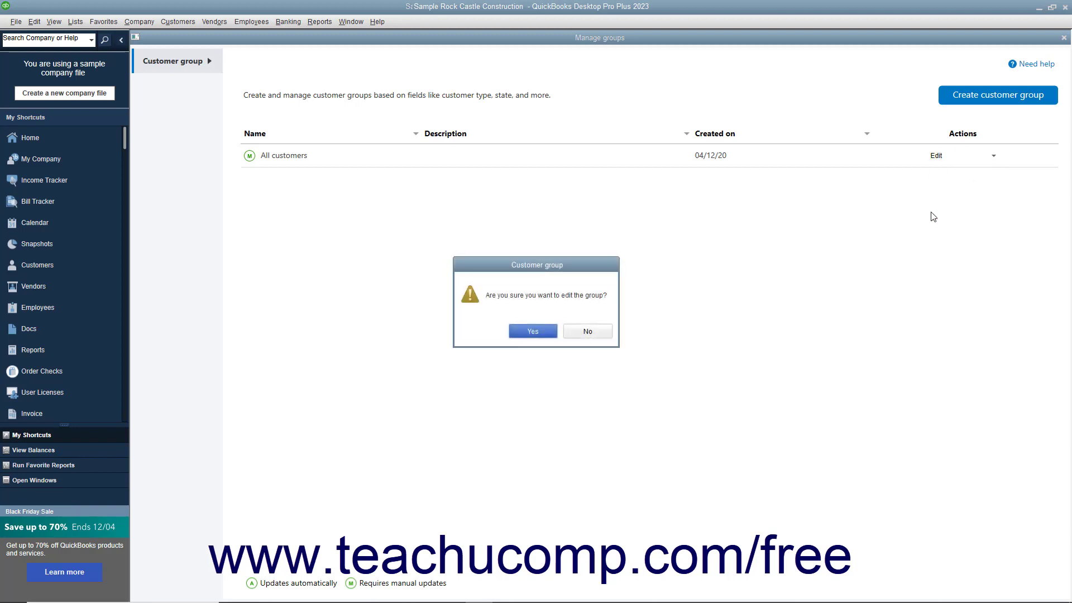
left_click(536, 332)
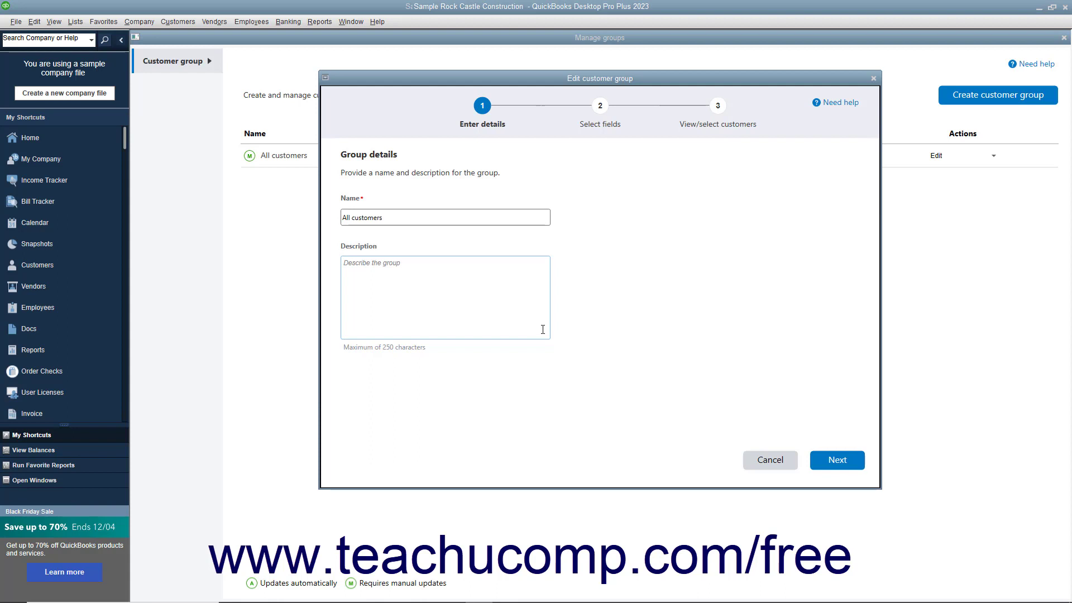
Step: Cancel the All customers edit, decline deleting the group, then choose Email for it
left_click(783, 461)
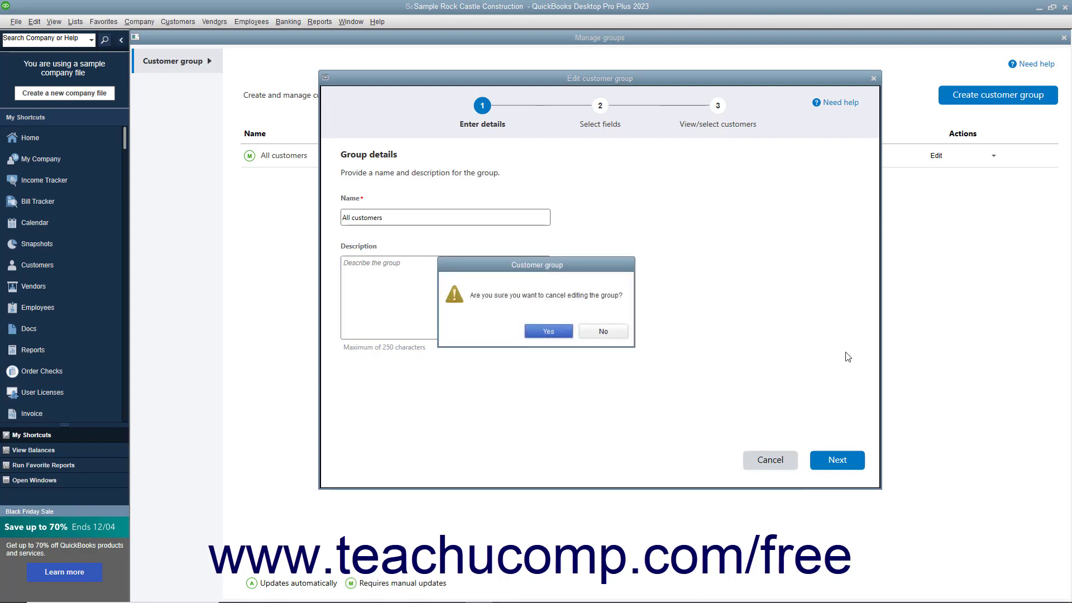
left_click(563, 331)
left_click(994, 156)
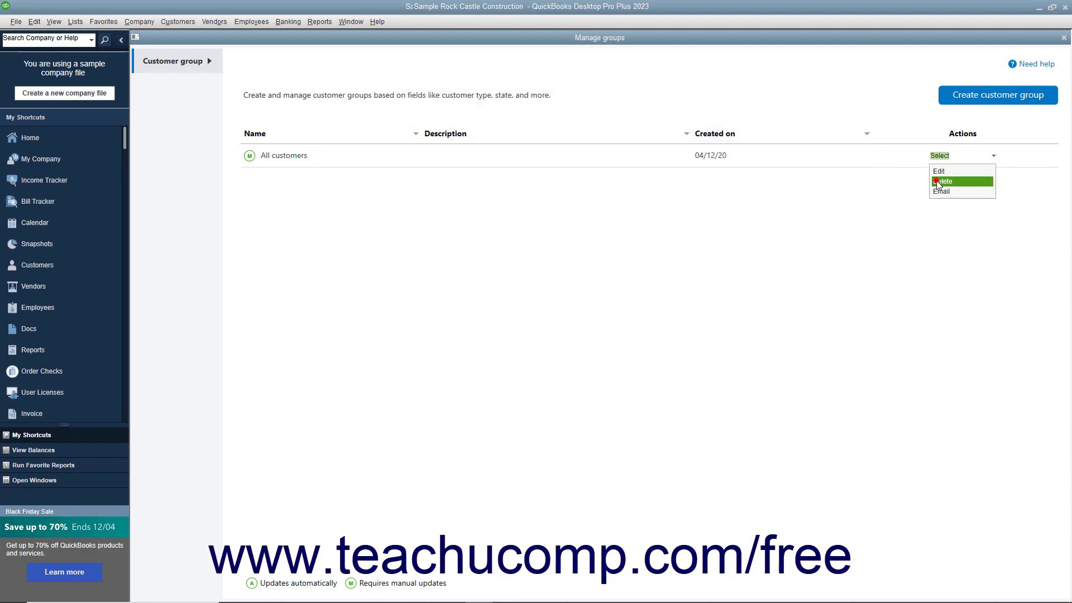
left_click(937, 182)
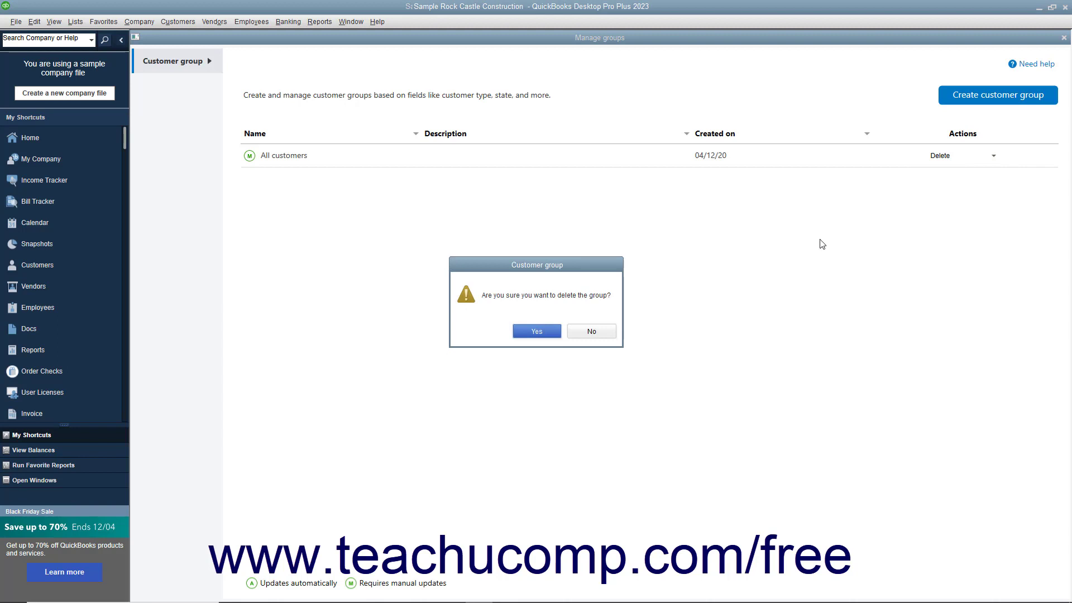
left_click(603, 332)
left_click(990, 156)
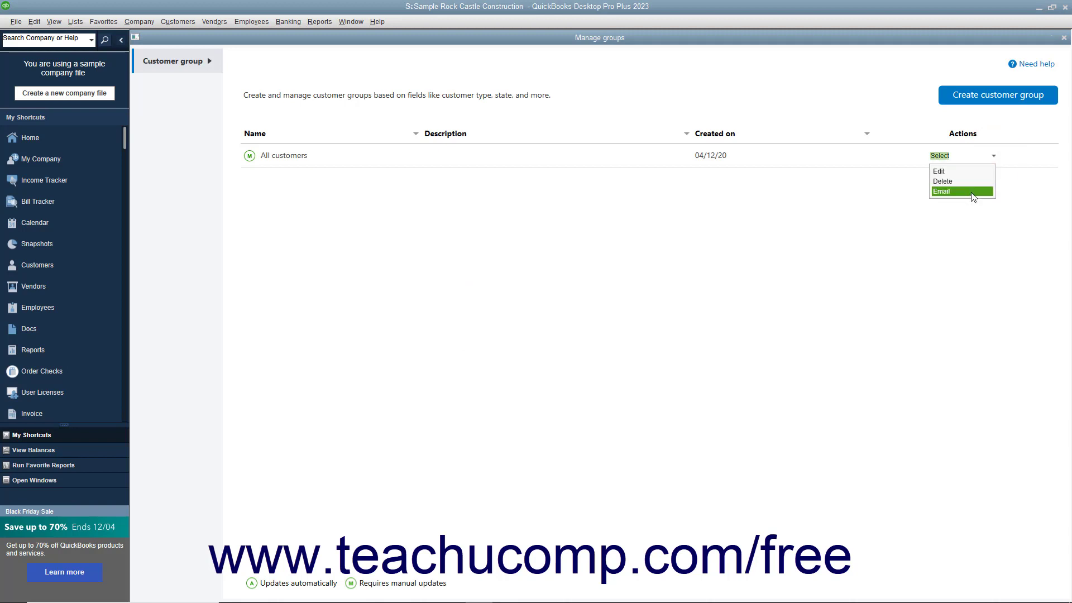
left_click(973, 193)
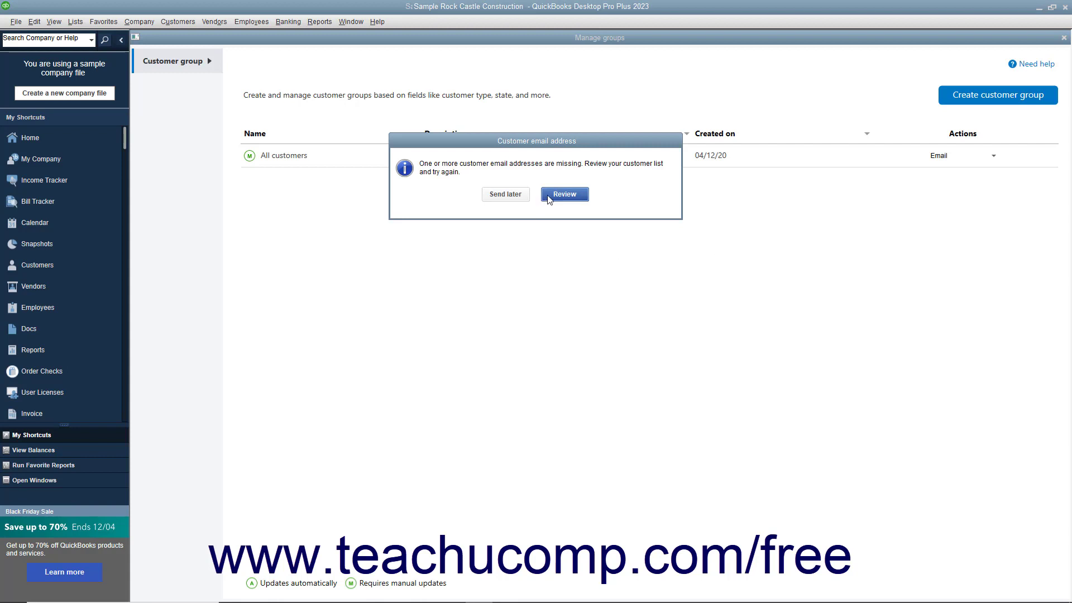
Step: Review the 146 All customers emails' From, Subject and Body fields, then click Send Now
left_click(564, 194)
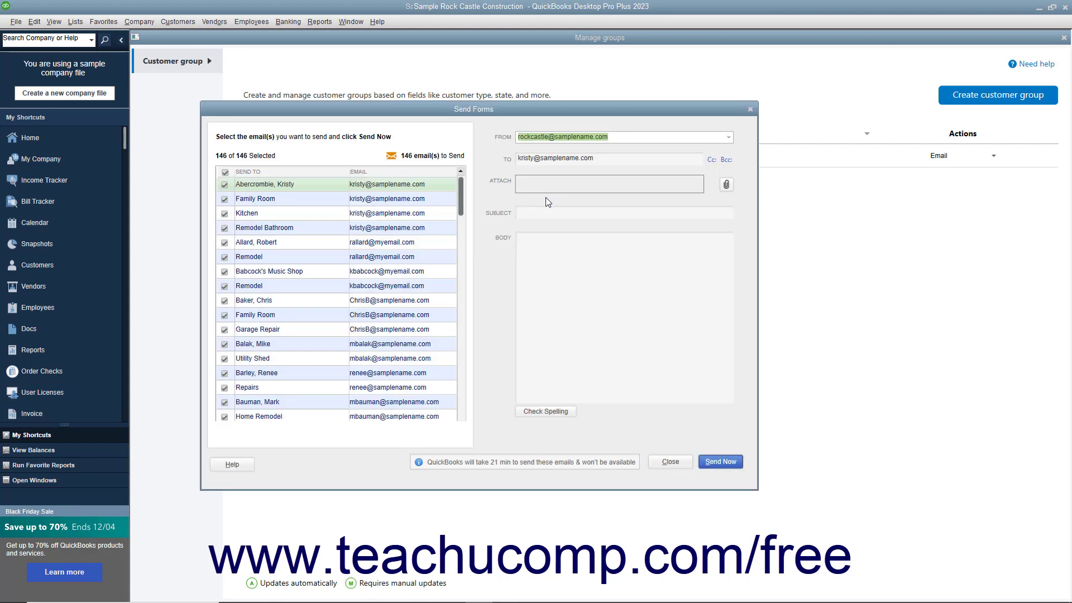
left_click(623, 136)
left_click(591, 211)
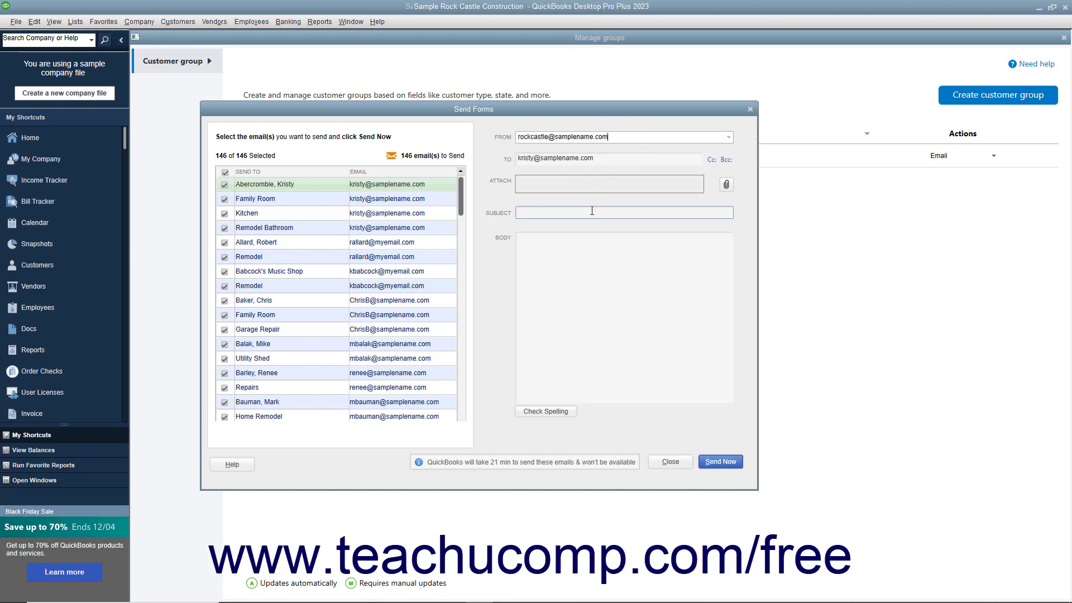
left_click(583, 262)
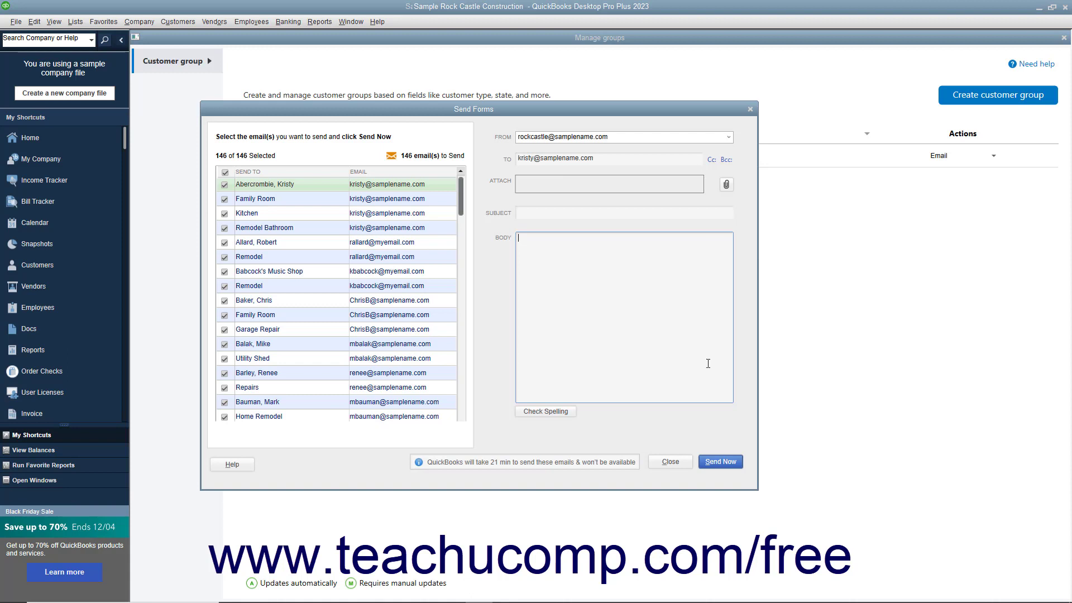
left_click(718, 462)
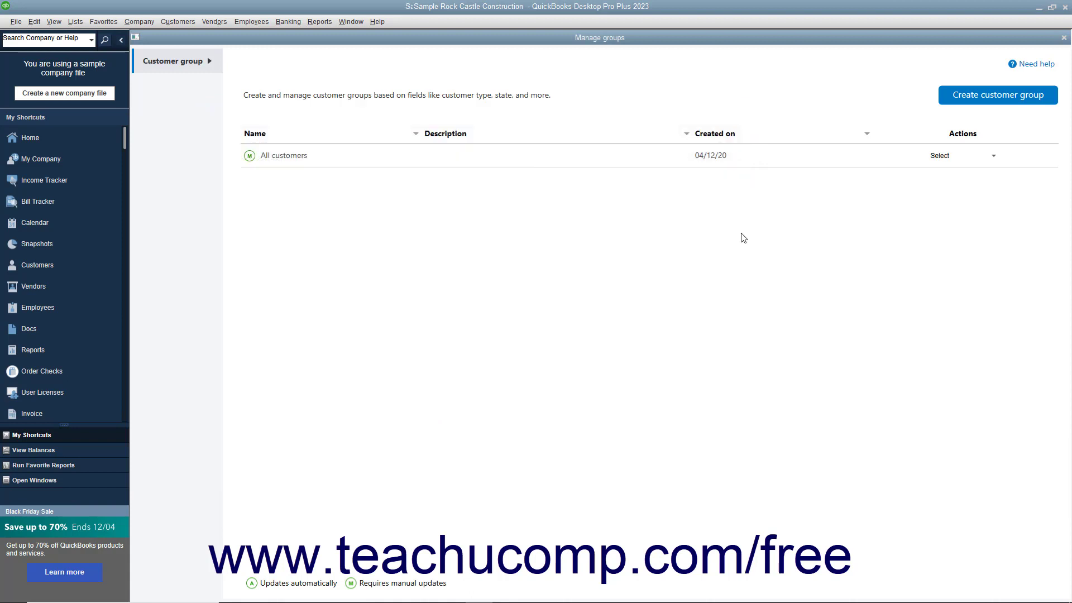
left_click(976, 104)
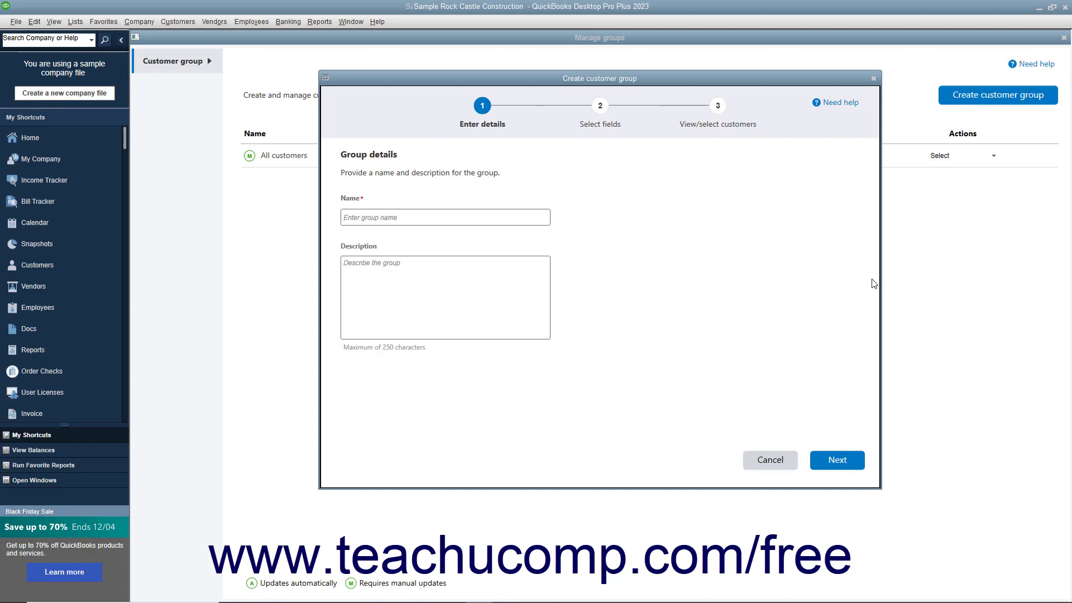
left_click(770, 460)
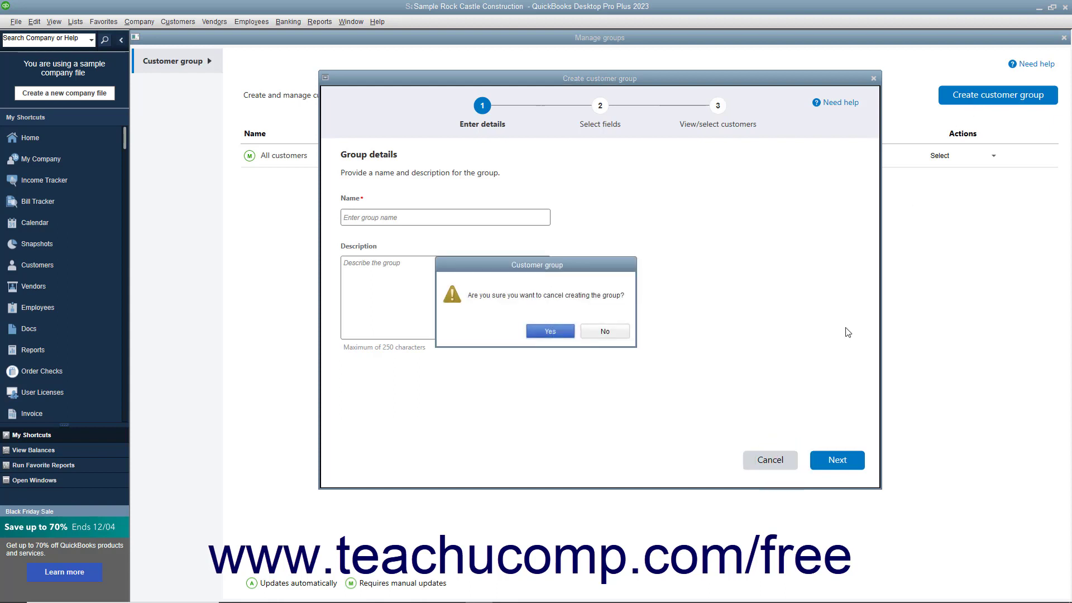
left_click(559, 333)
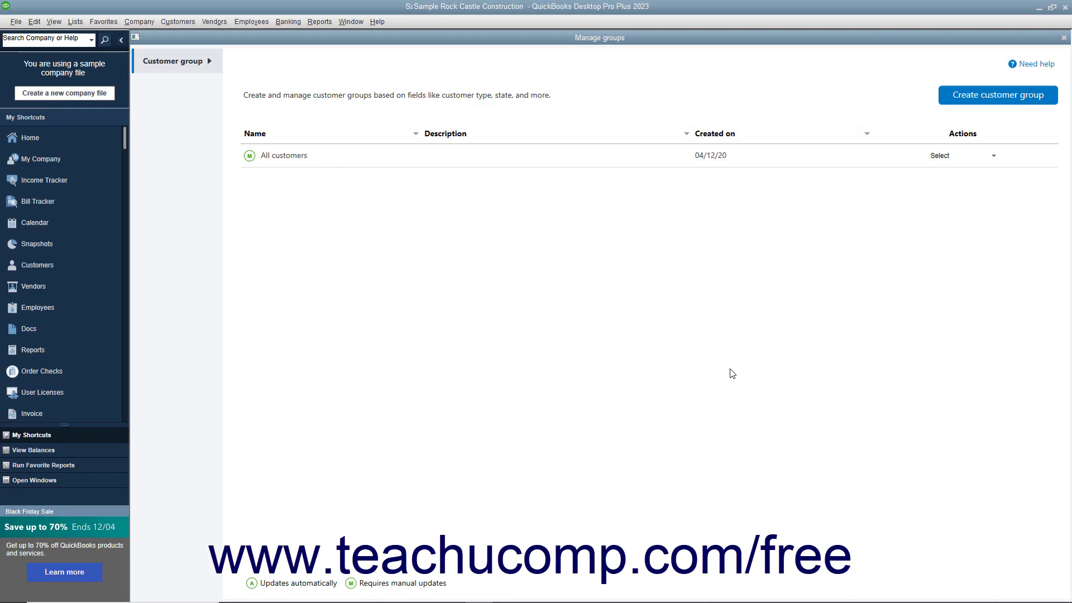